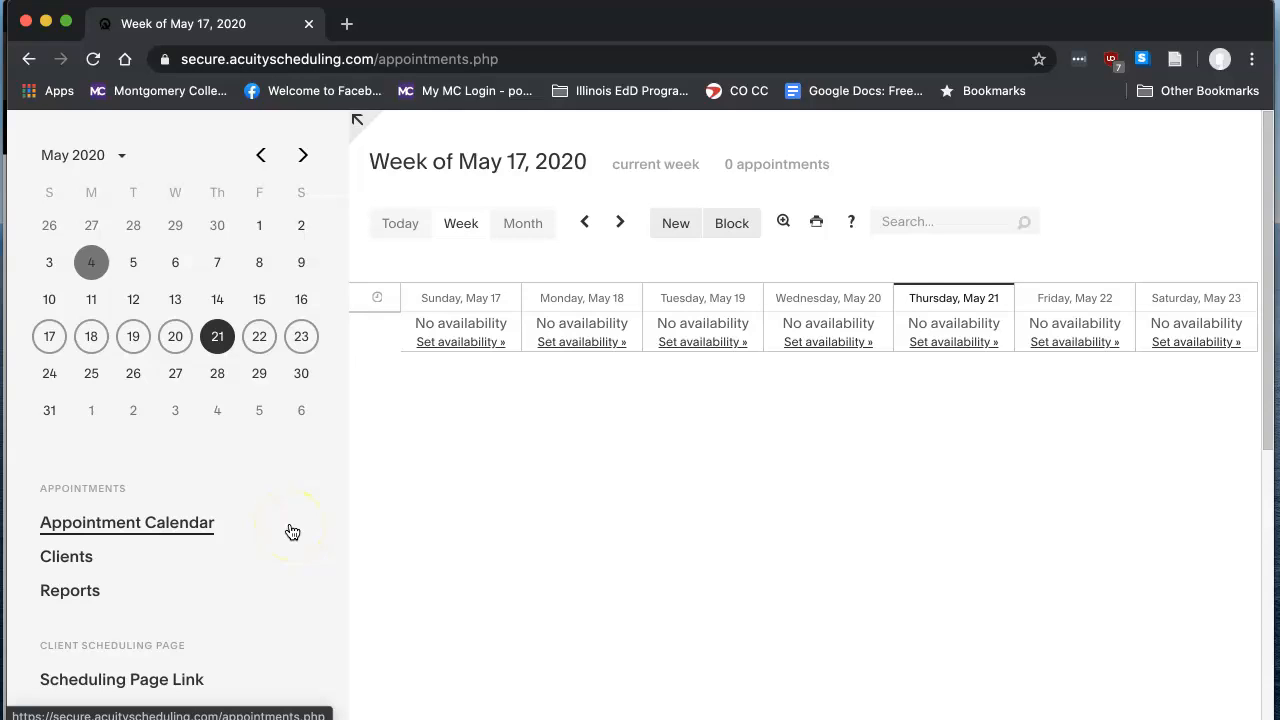
# - Open the Scheduling Page Link settings and examine the general scheduling page's link and its link name option
pyautogui.scroll(-3, 292, 531)
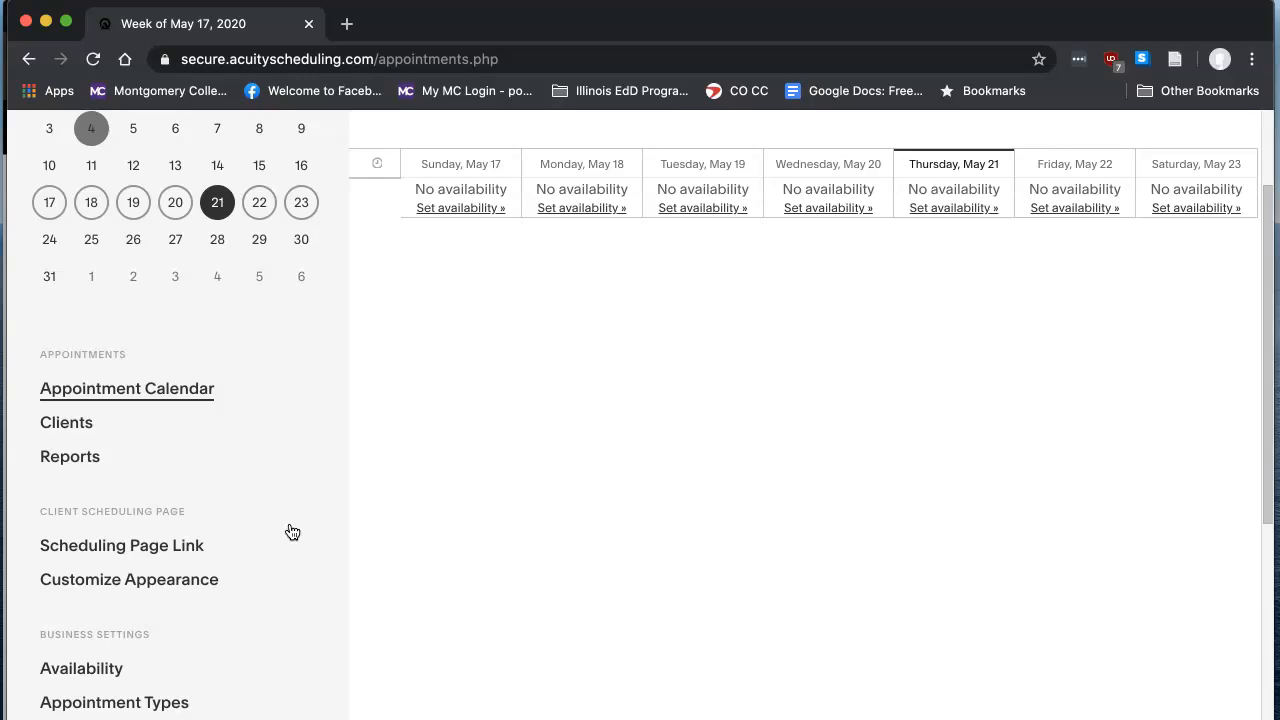
pyautogui.scroll(-2, 292, 531)
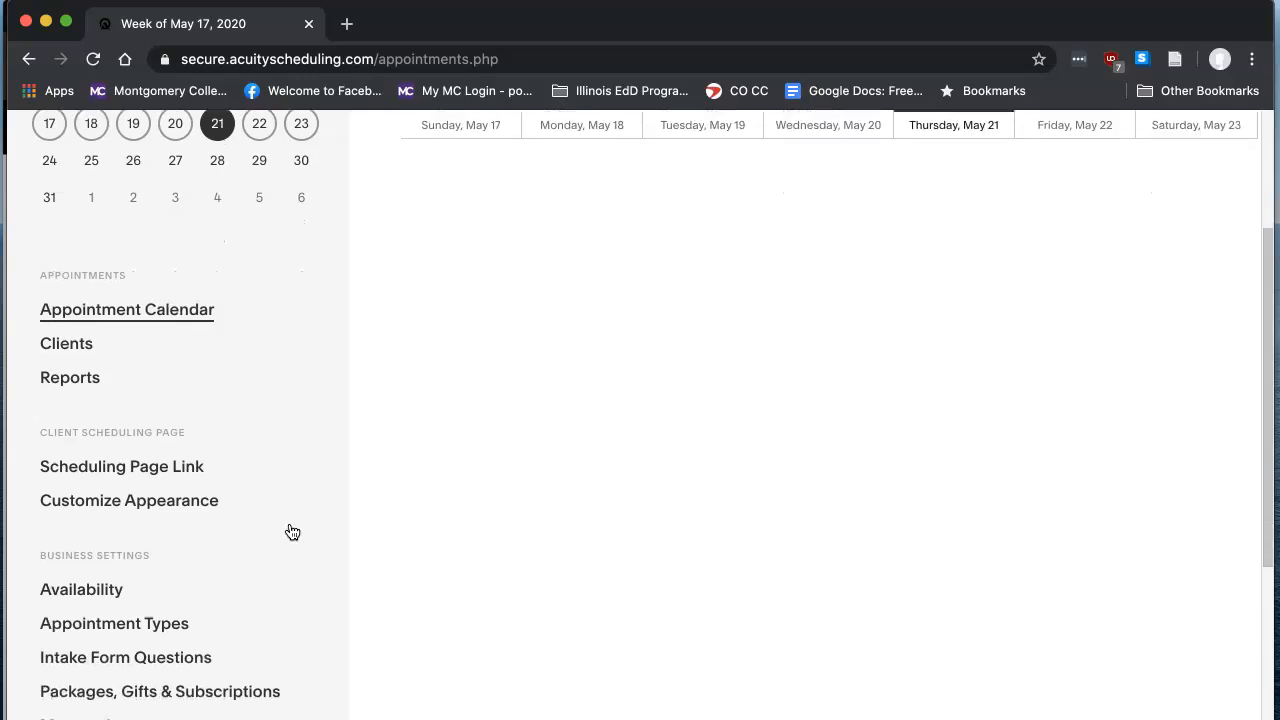
pyautogui.click(267, 431)
pyautogui.click(171, 466)
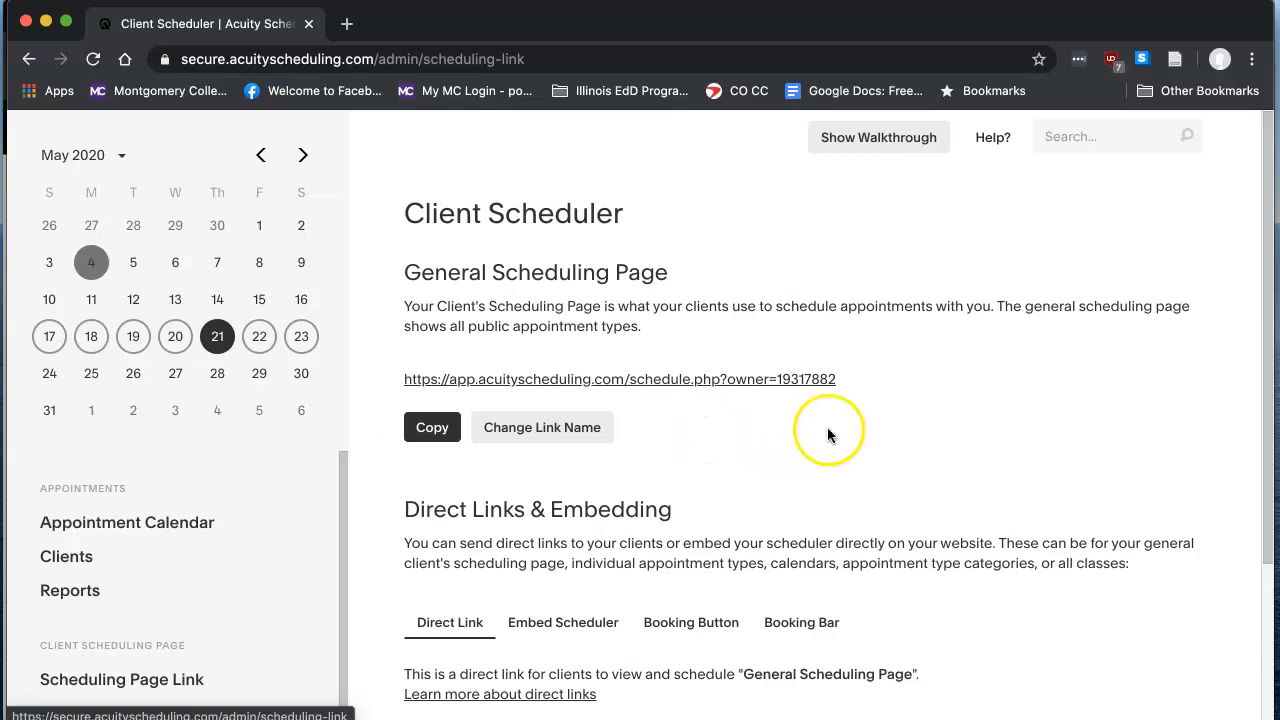
pyautogui.moveTo(849, 380); pyautogui.dragTo(404, 383)
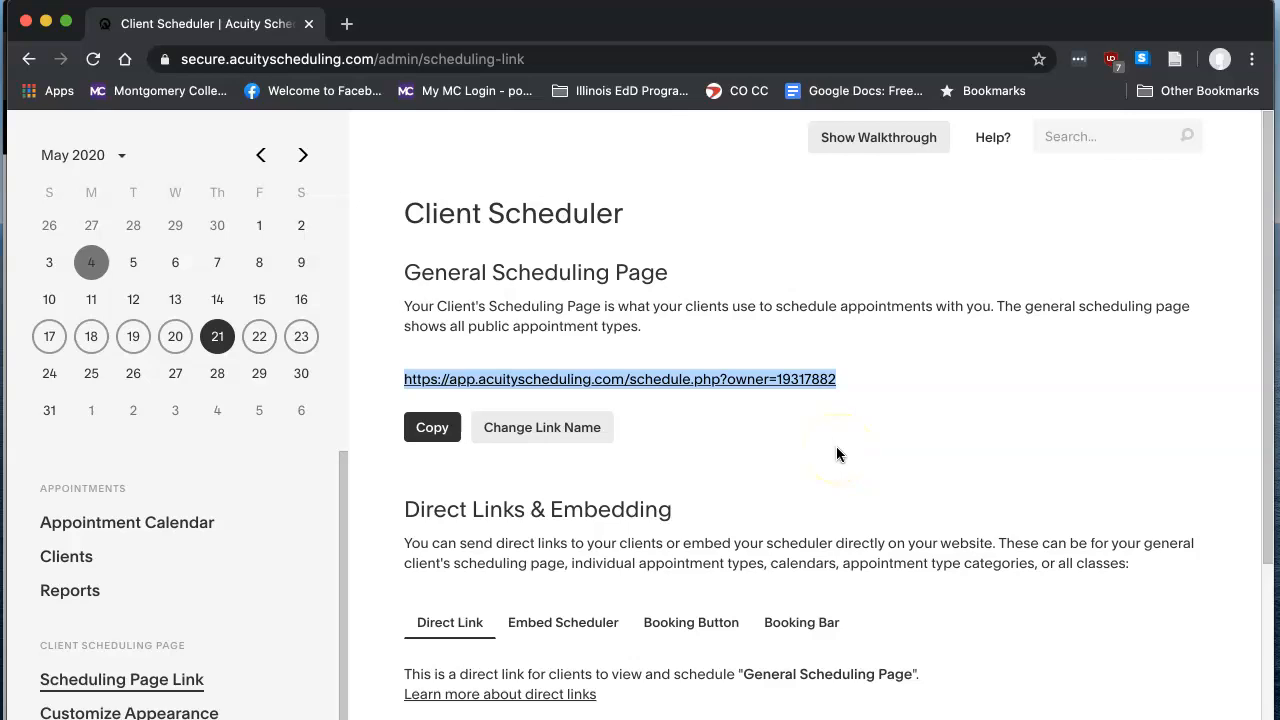
pyautogui.click(525, 427)
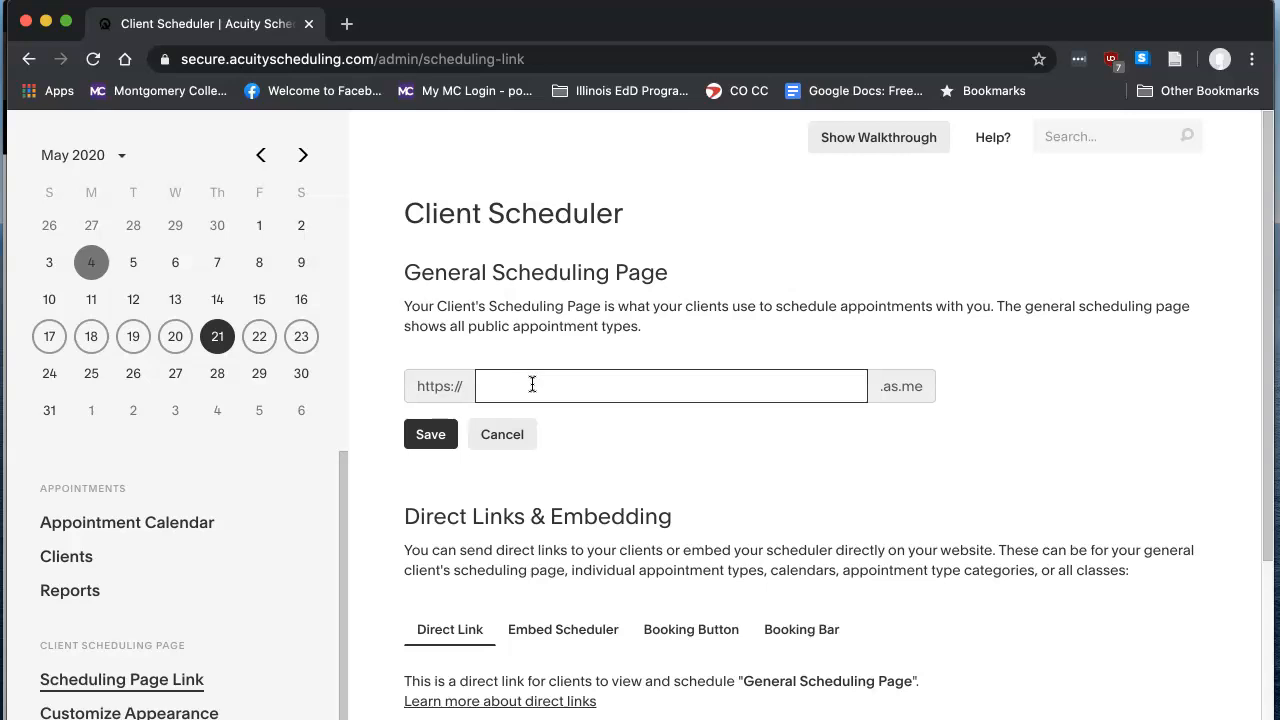
pyautogui.click(505, 436)
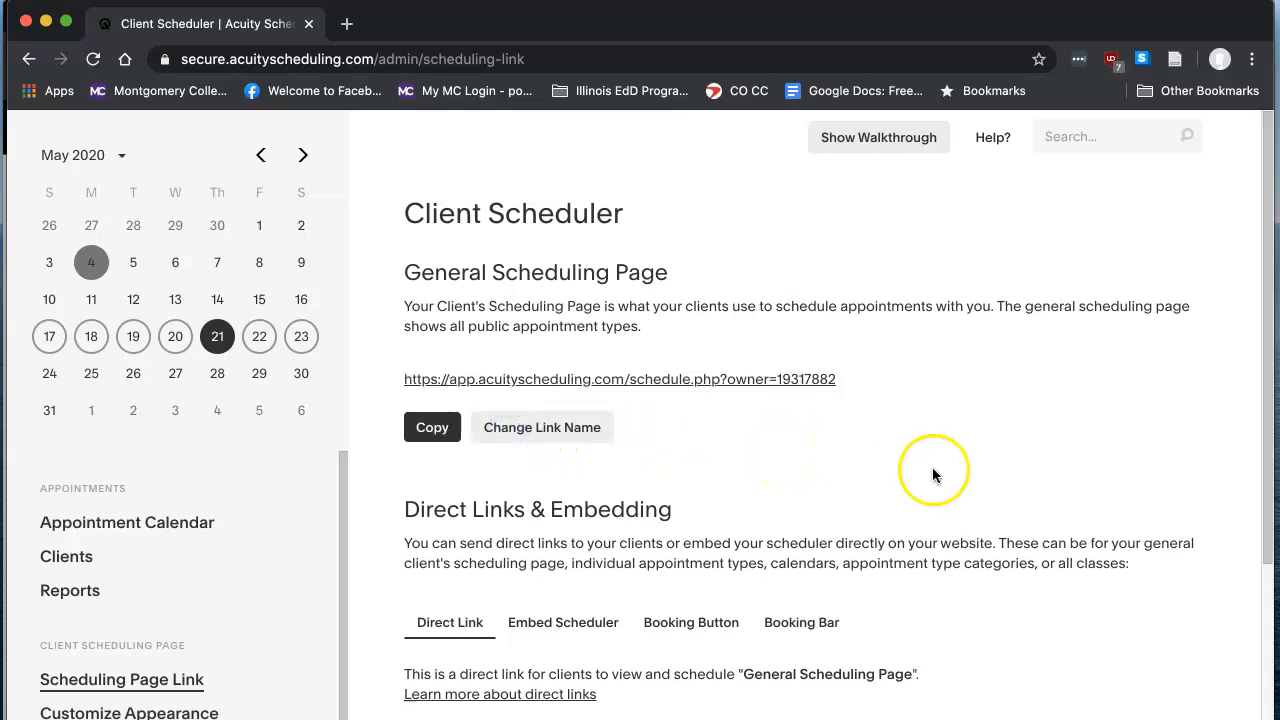
# - Open the default client scheduling limits for editing in the Availability settings and review the scheduling rules
pyautogui.scroll(-2, 1034, 434)
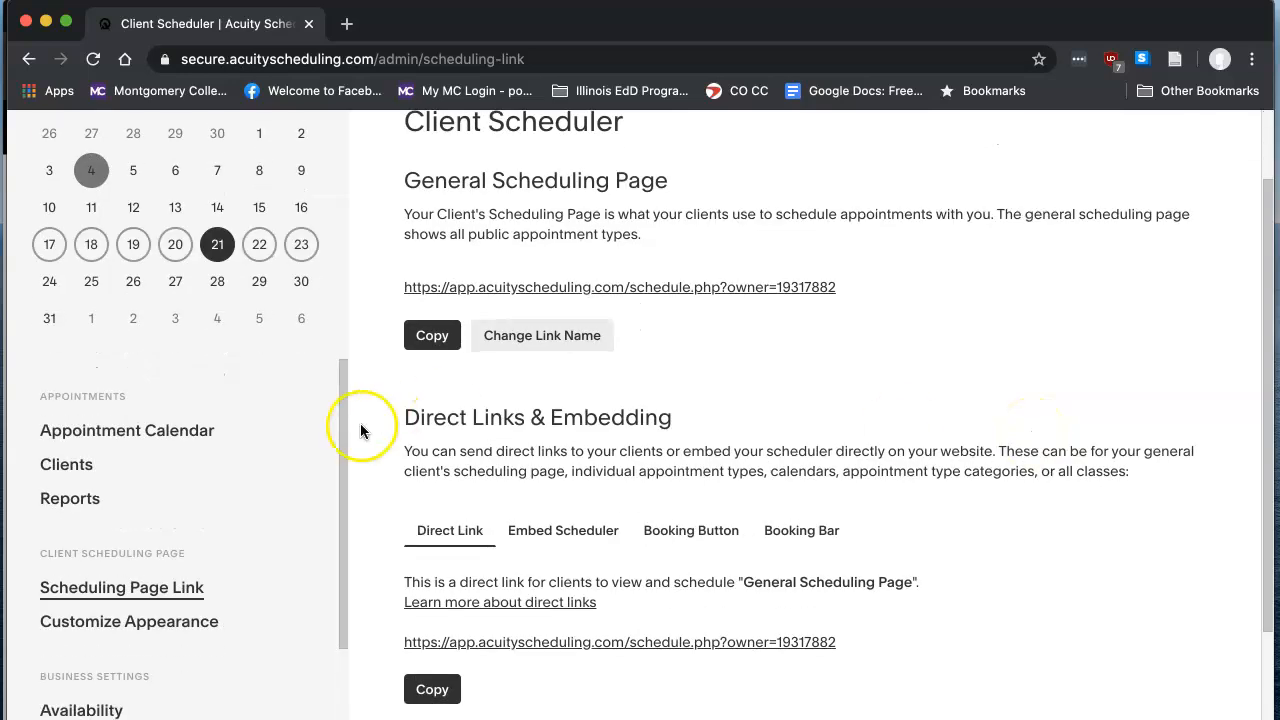
pyautogui.scroll(-4, 282, 464)
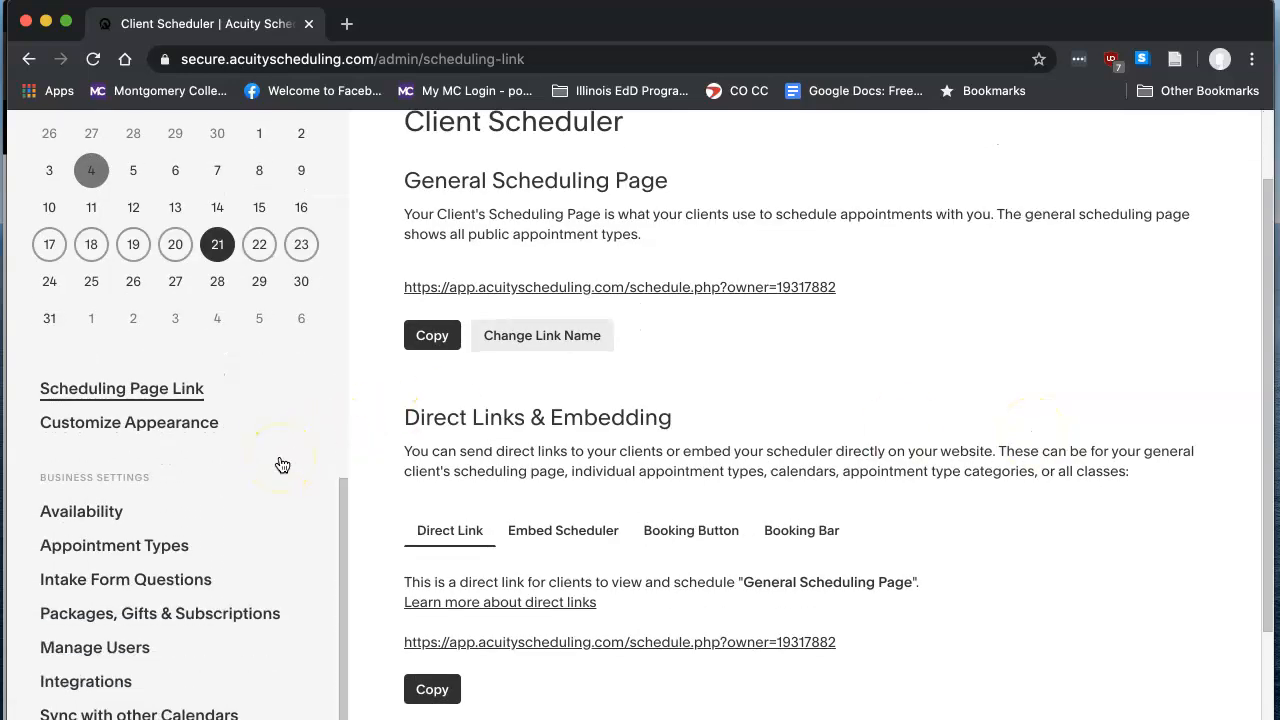
pyautogui.click(97, 514)
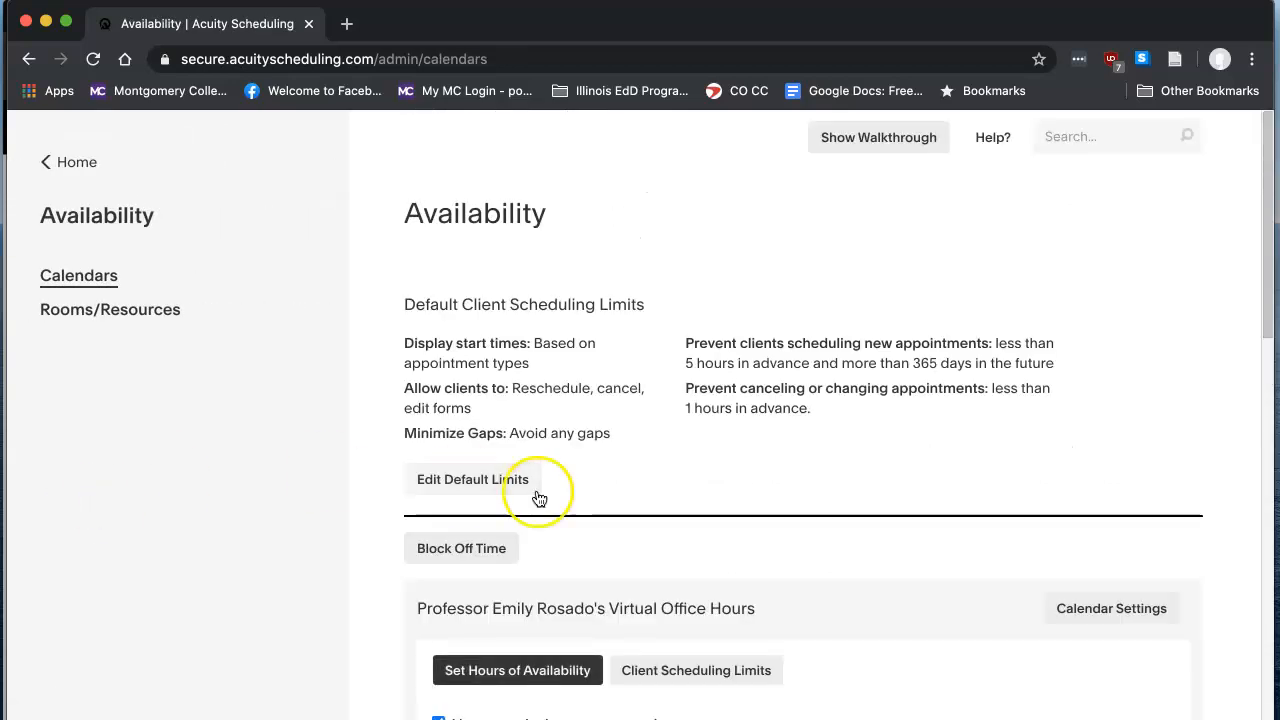
pyautogui.scroll(-2, 700, 475)
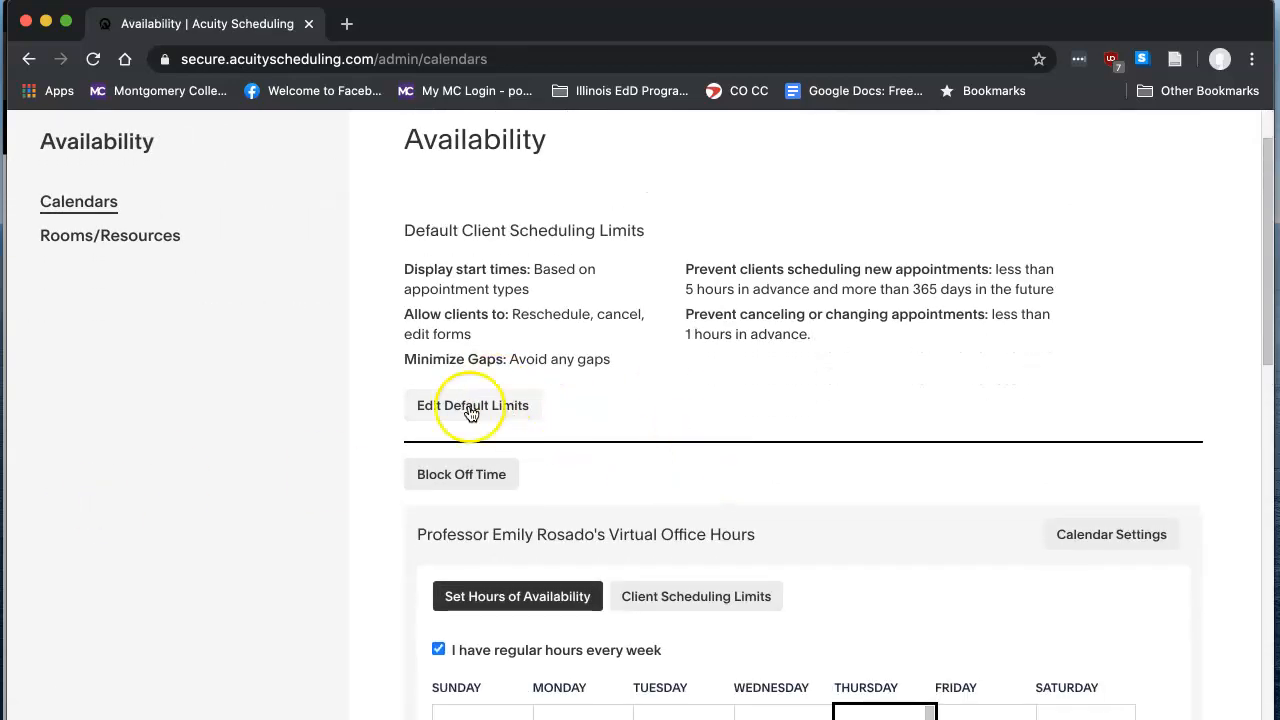
pyautogui.click(522, 410)
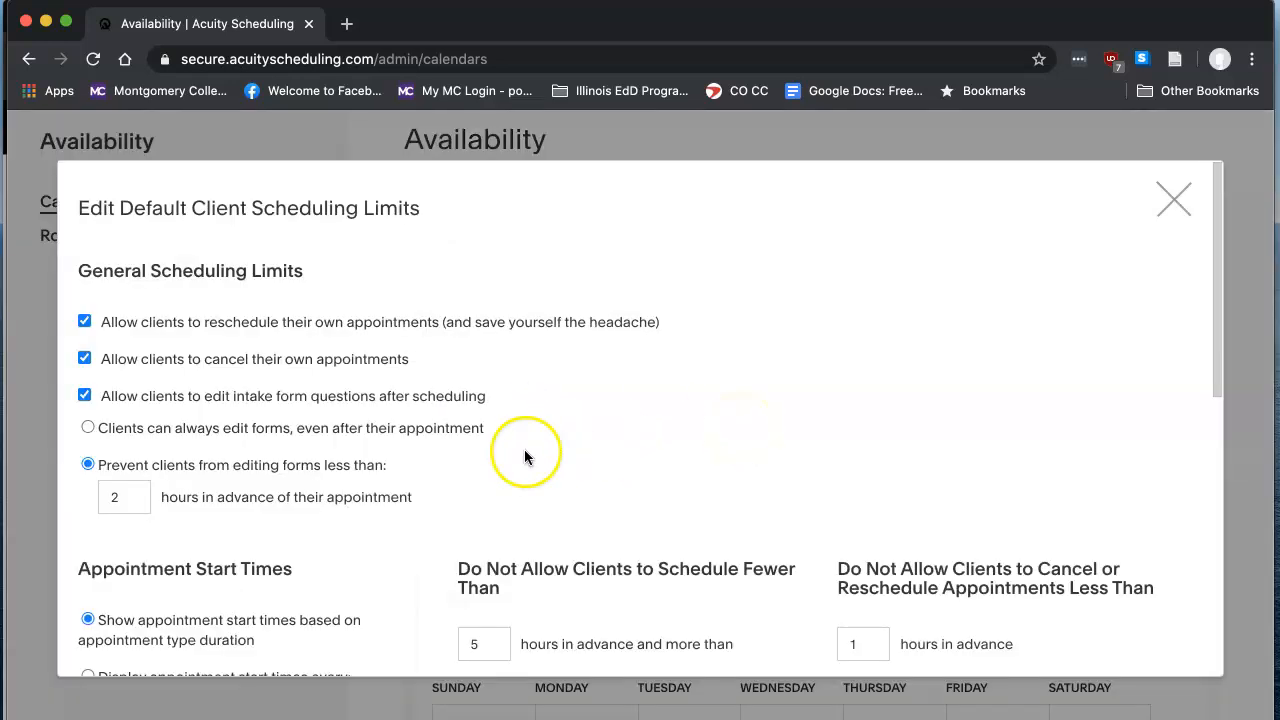
pyautogui.scroll(-2, 416, 510)
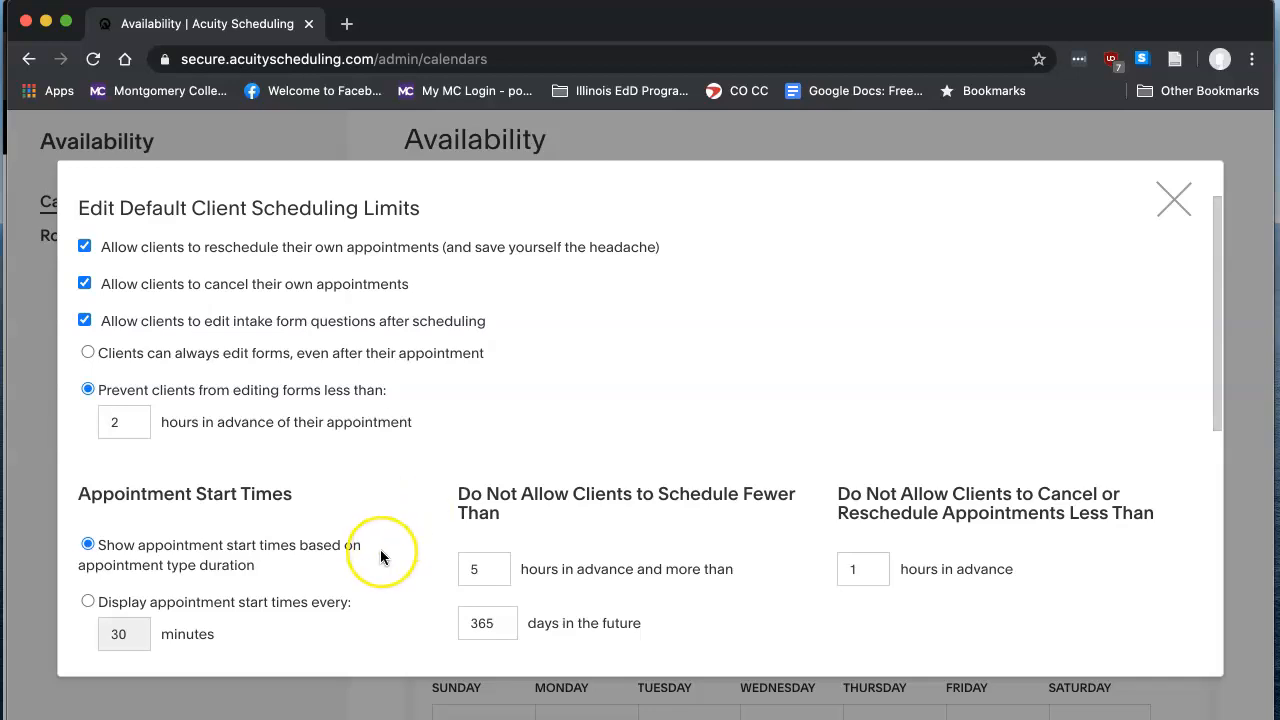
pyautogui.scroll(-2, 380, 557)
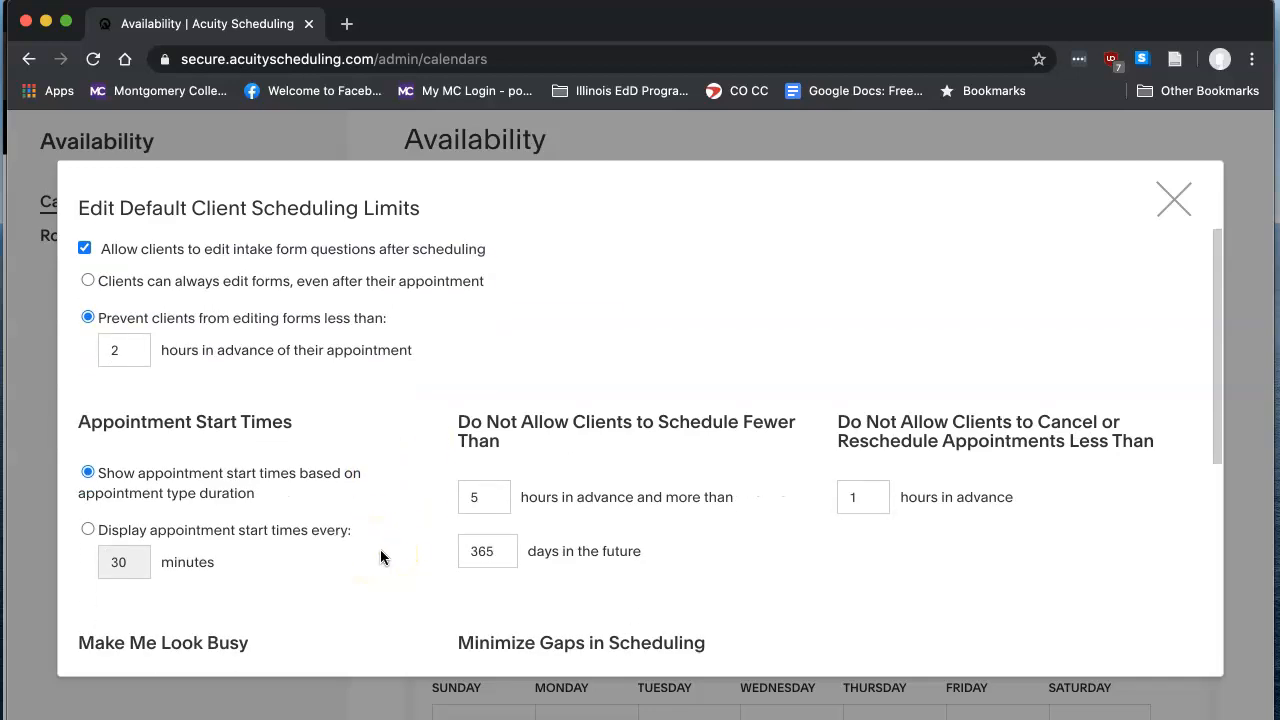
pyautogui.scroll(4, 380, 557)
pyautogui.scroll(-5, 380, 557)
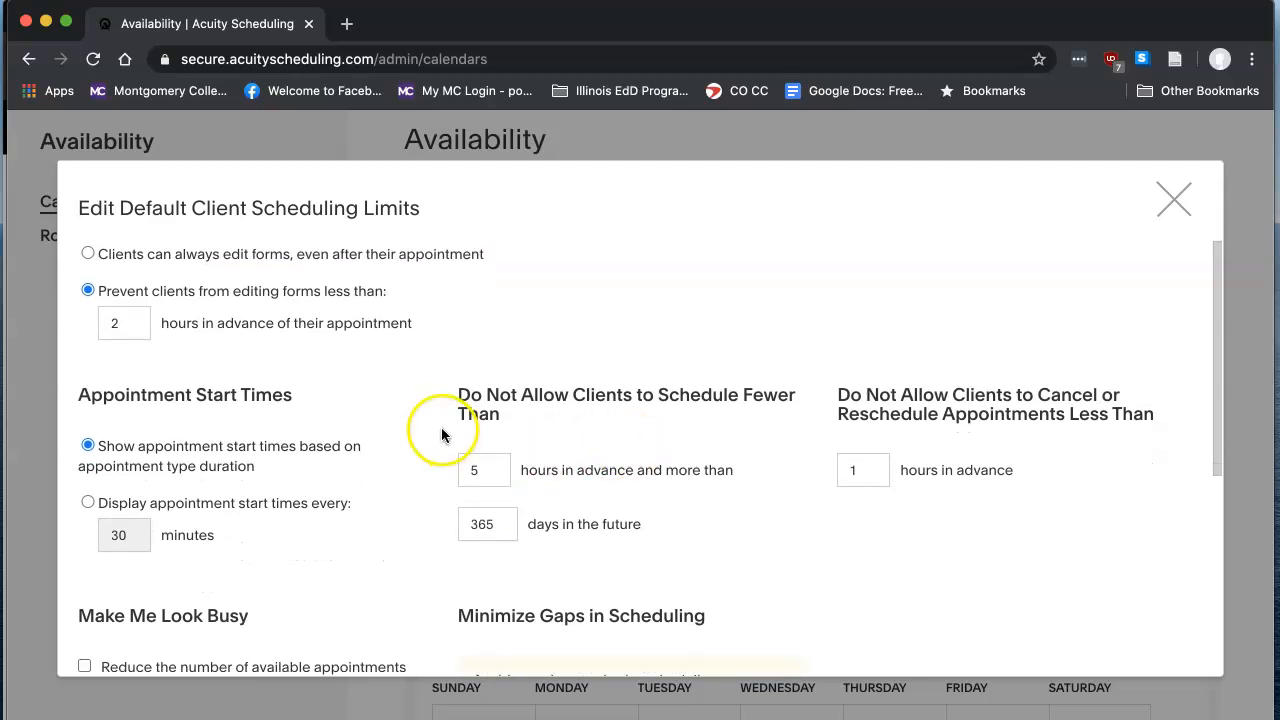
pyautogui.moveTo(458, 395); pyautogui.dragTo(514, 418)
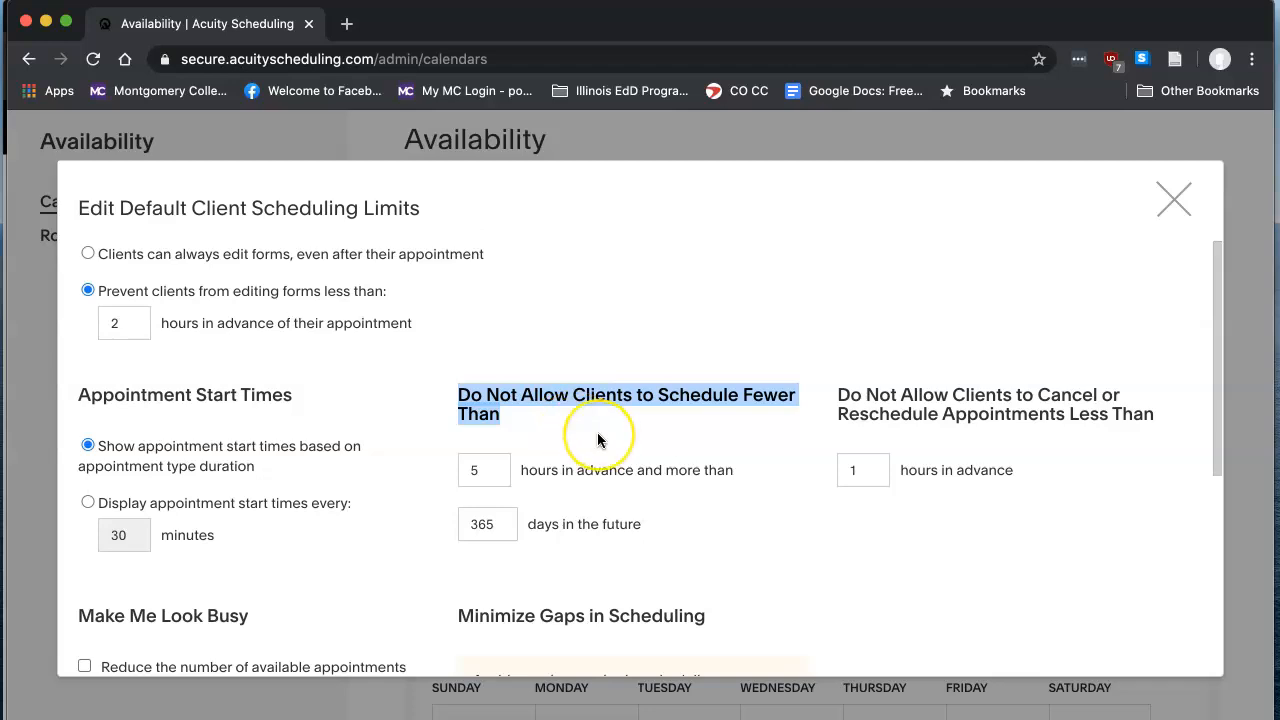
# - Try 24 and 36 hours as the minimum notice for scheduling, and set it back to 5 hours
pyautogui.scroll(-1, 550, 450)
pyautogui.click(498, 448)
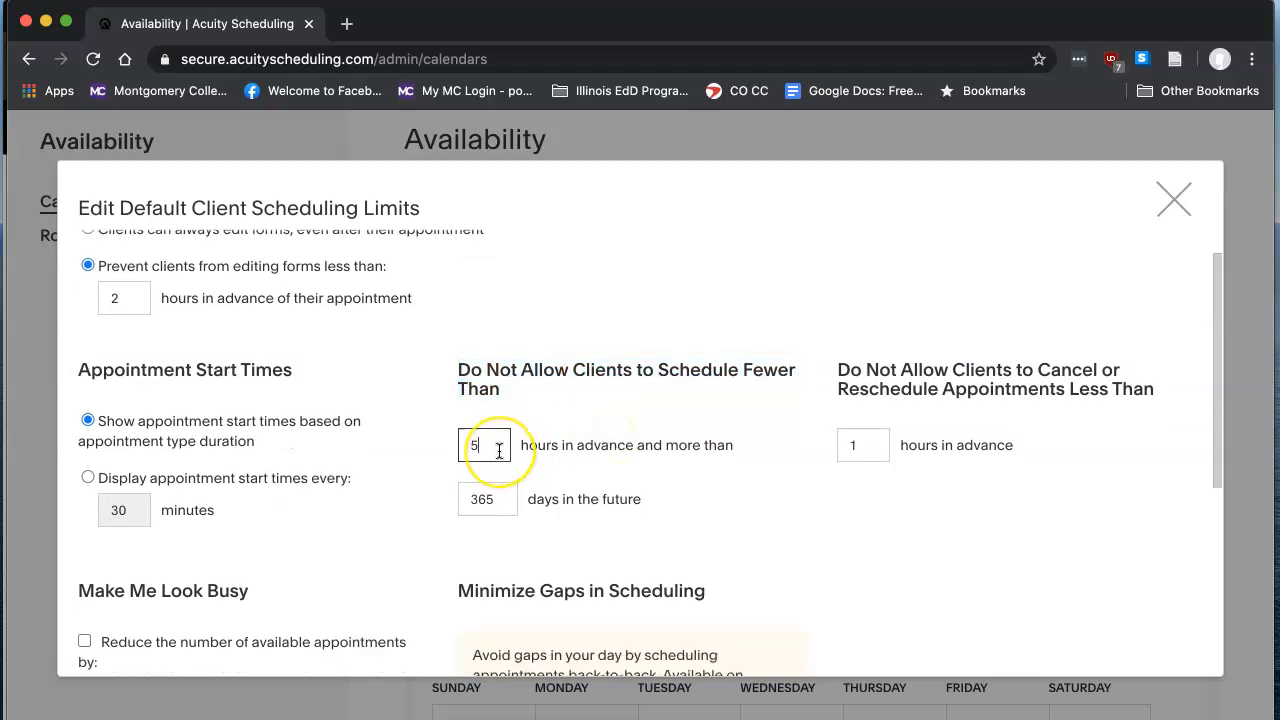
pyautogui.press('BackSpace')
pyautogui.write('24')
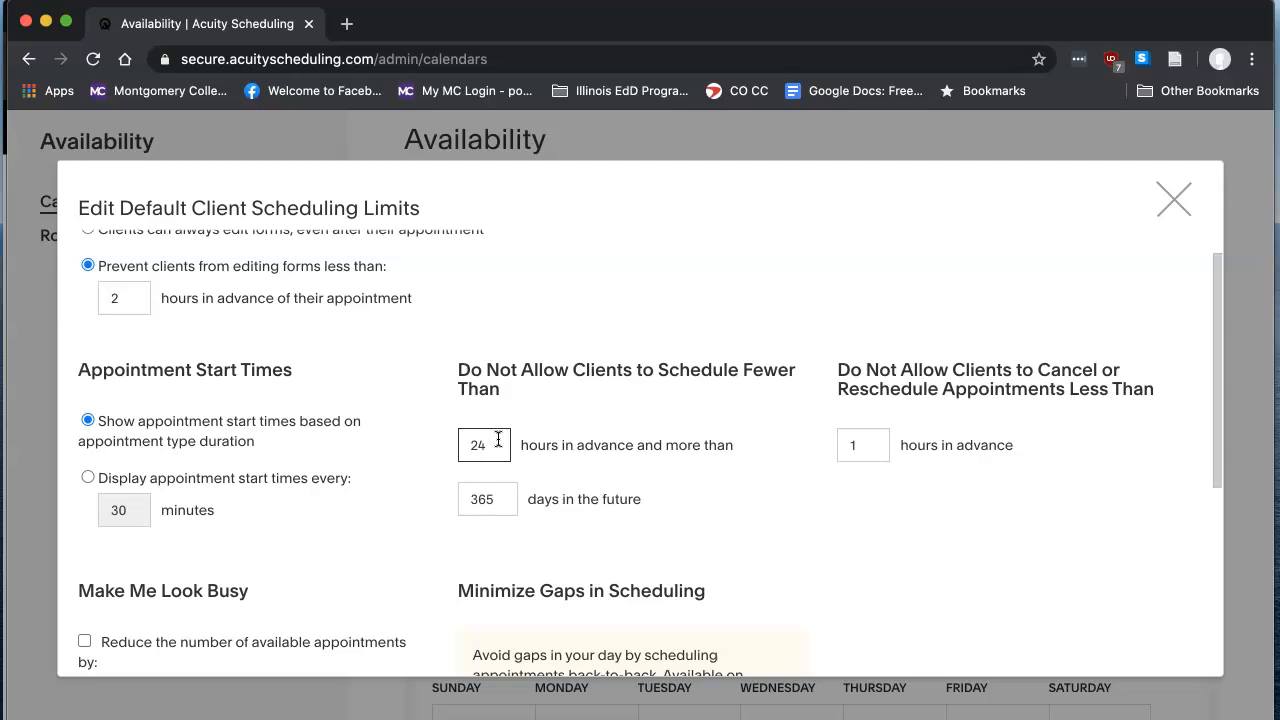
pyautogui.press('BackSpace')
pyautogui.press('BackSpace')
pyautogui.write('36')
pyautogui.click(498, 450)
pyautogui.press('BackSpace')
pyautogui.press('BackSpace')
pyautogui.write('5')
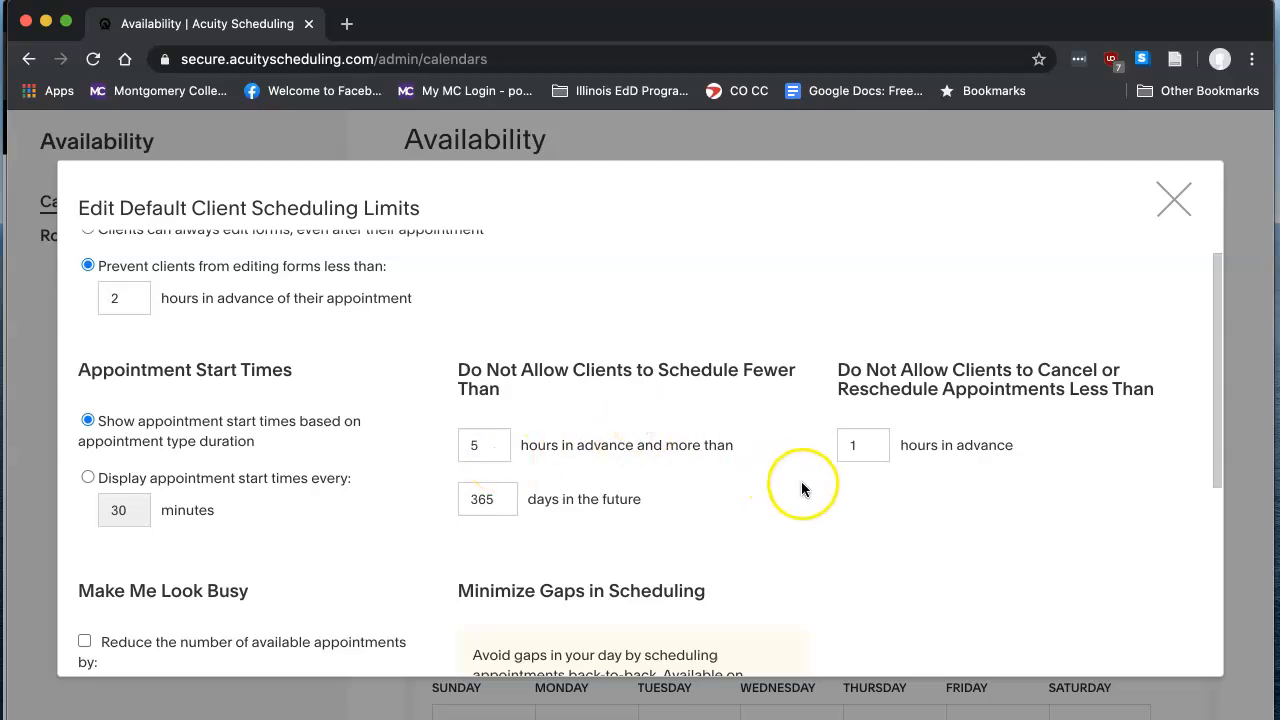
# - Keep gap reduction enabled with any gaps between appointments avoided, and save the default client scheduling limits
pyautogui.scroll(-5, 801, 488)
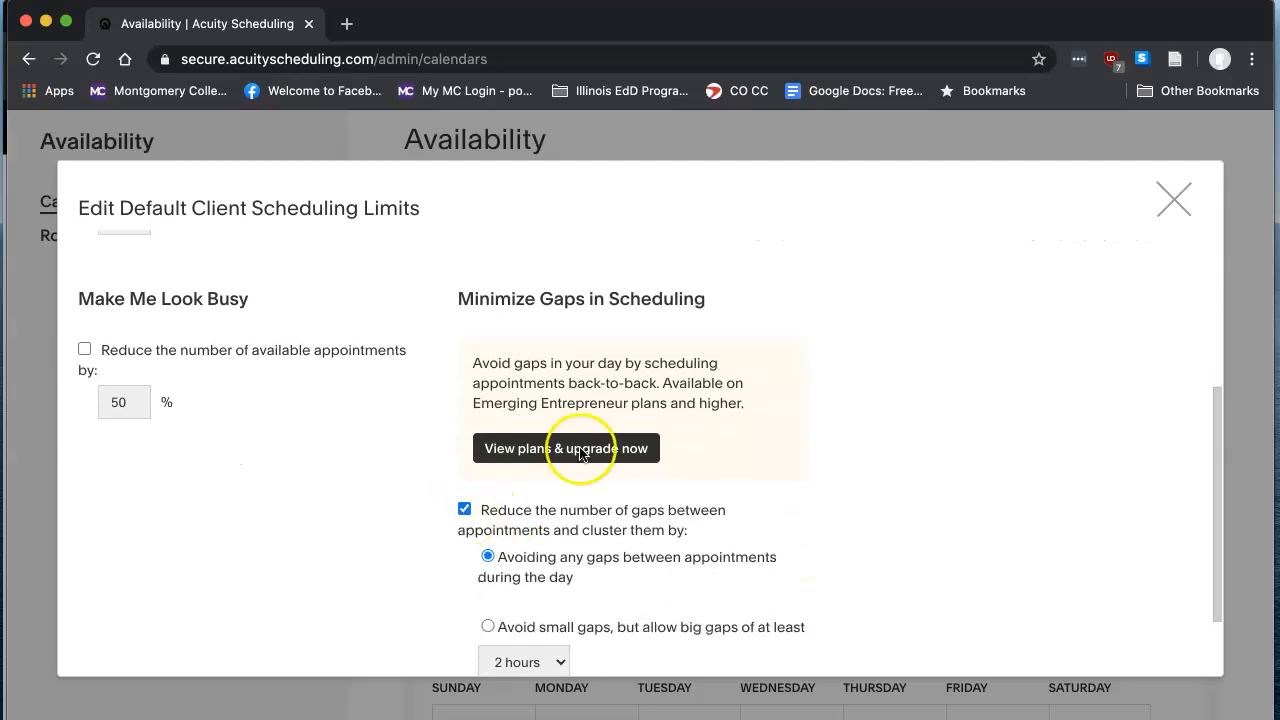
pyautogui.scroll(-2, 830, 450)
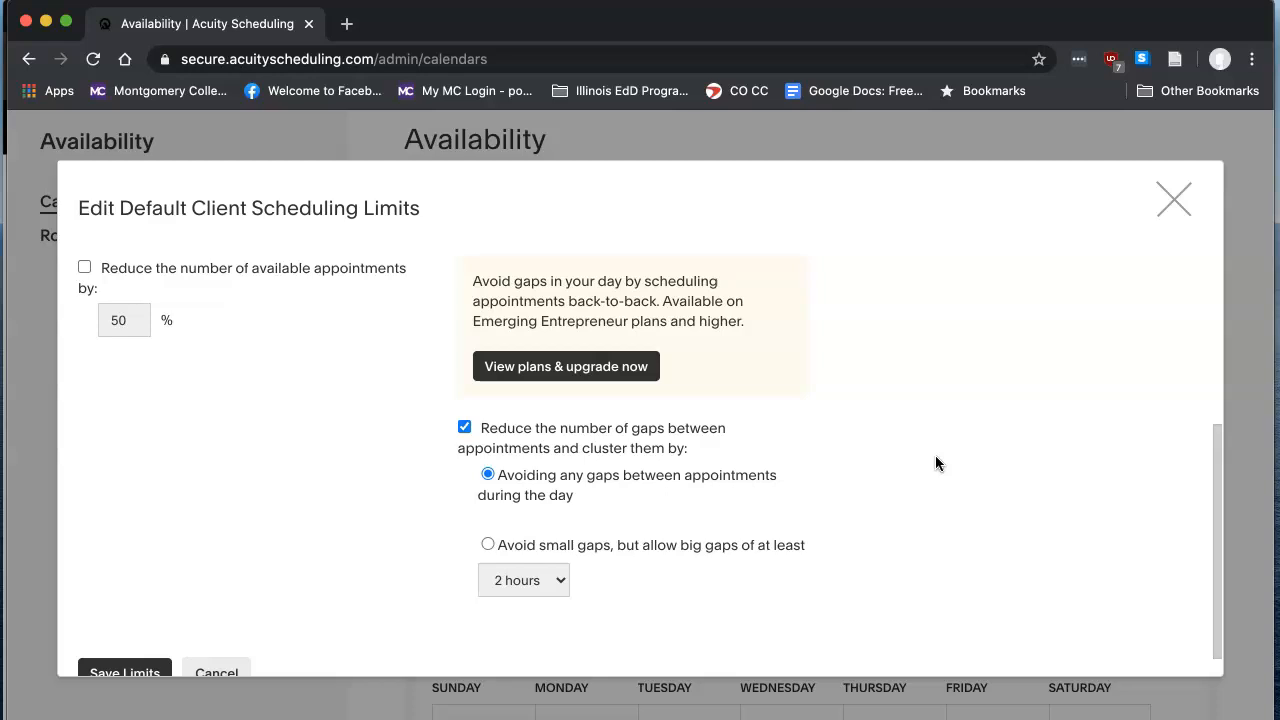
pyautogui.click(464, 427)
pyautogui.click(465, 394)
pyautogui.scroll(-1, 344, 465)
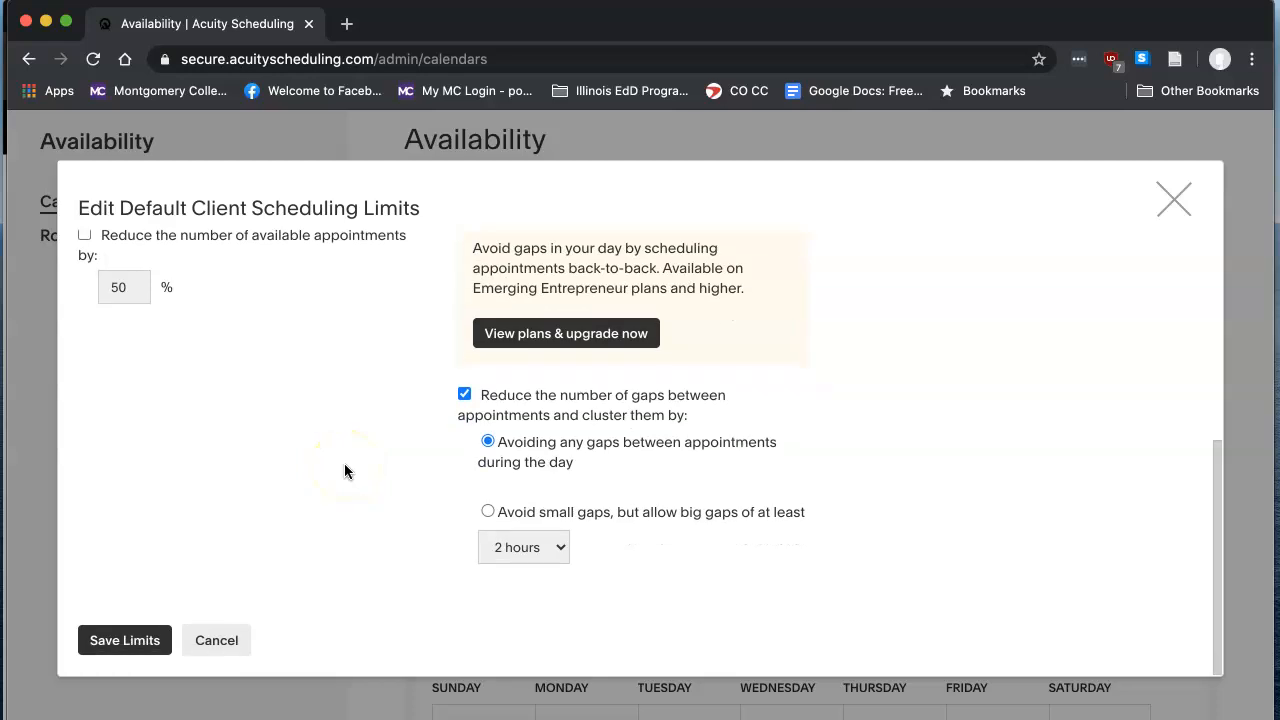
pyautogui.click(131, 640)
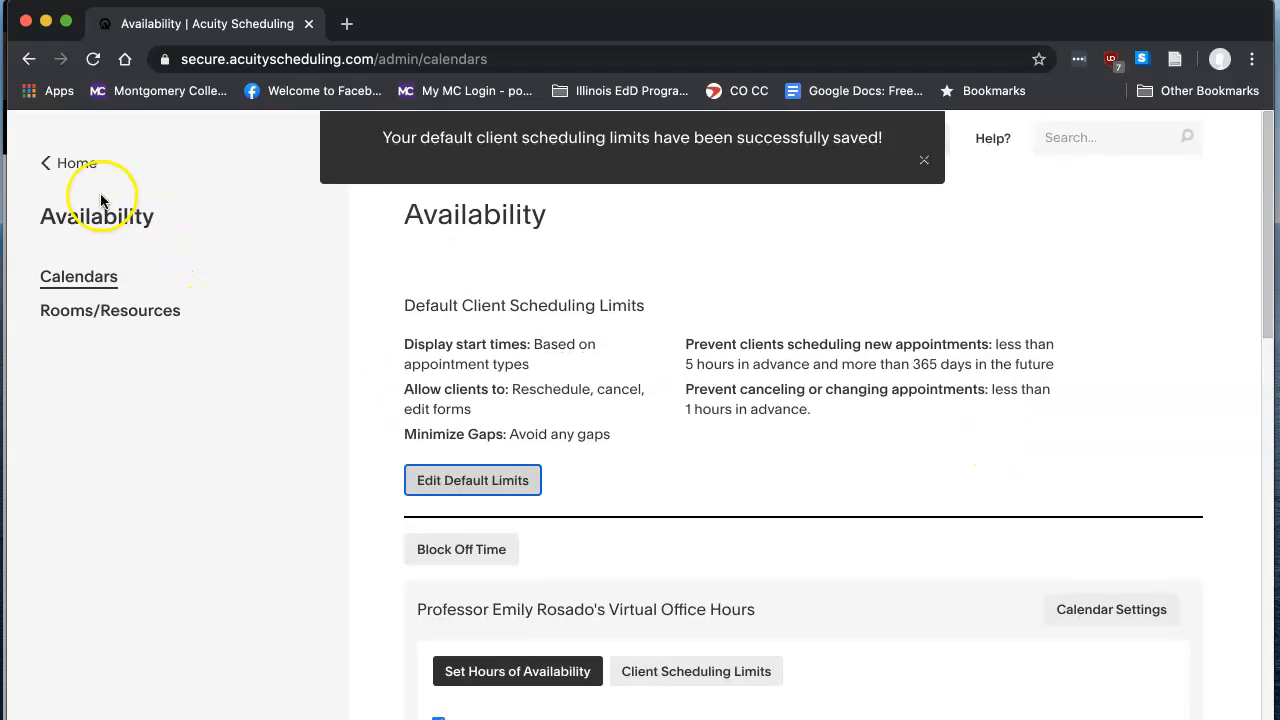
# - Return to the home page and open the Virtual office hour appointment type for editing
pyautogui.click(55, 163)
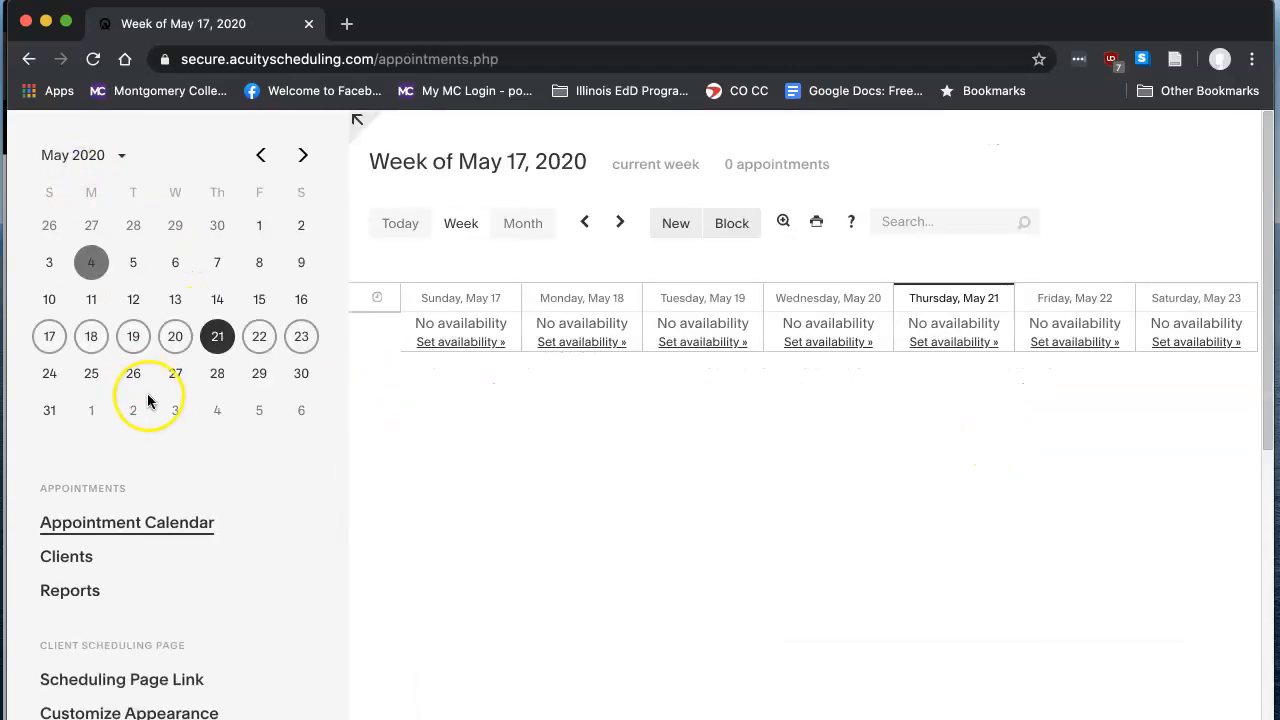
pyautogui.scroll(-4, 148, 395)
pyautogui.scroll(-2, 148, 401)
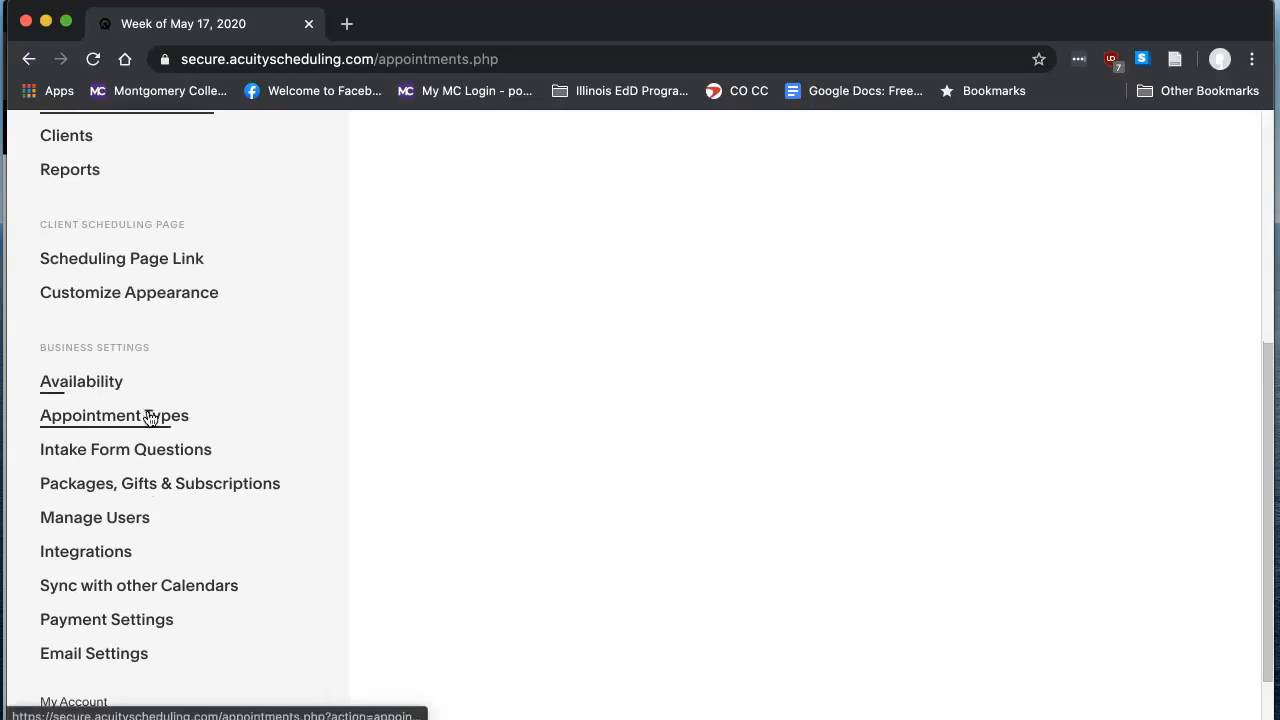
pyautogui.click(149, 414)
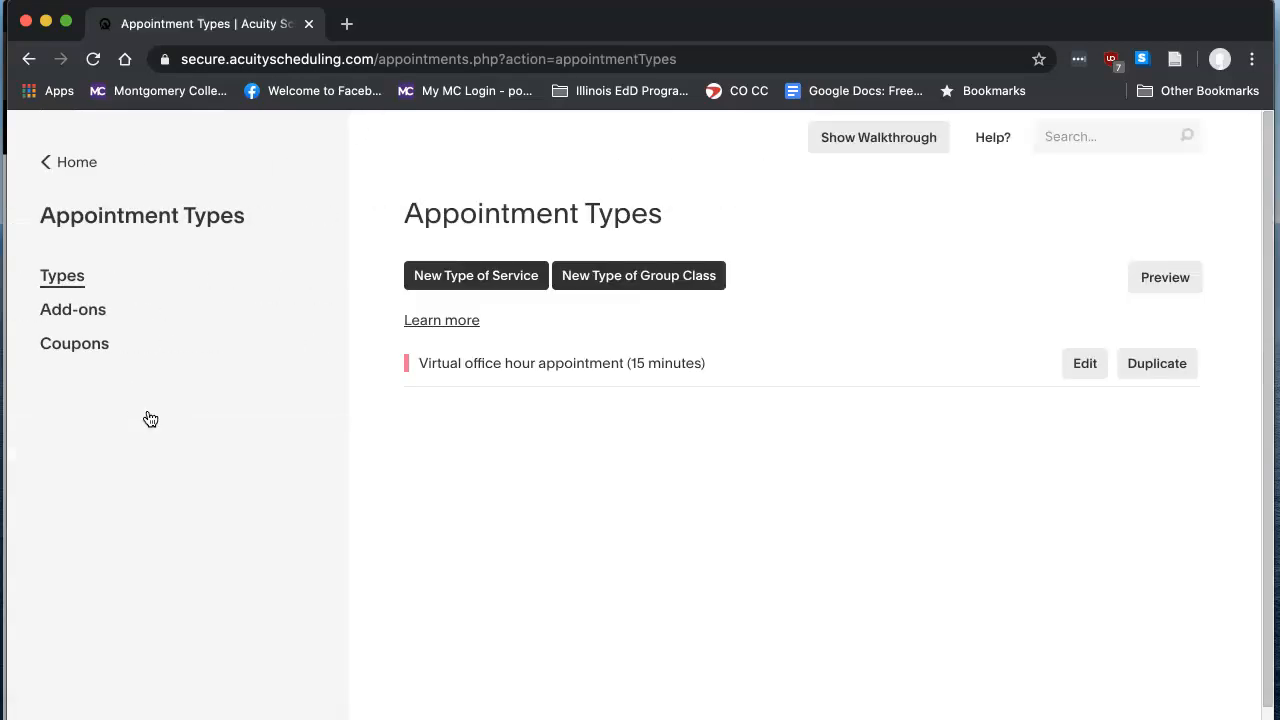
pyautogui.moveTo(722, 365); pyautogui.dragTo(418, 368)
pyautogui.click(870, 364)
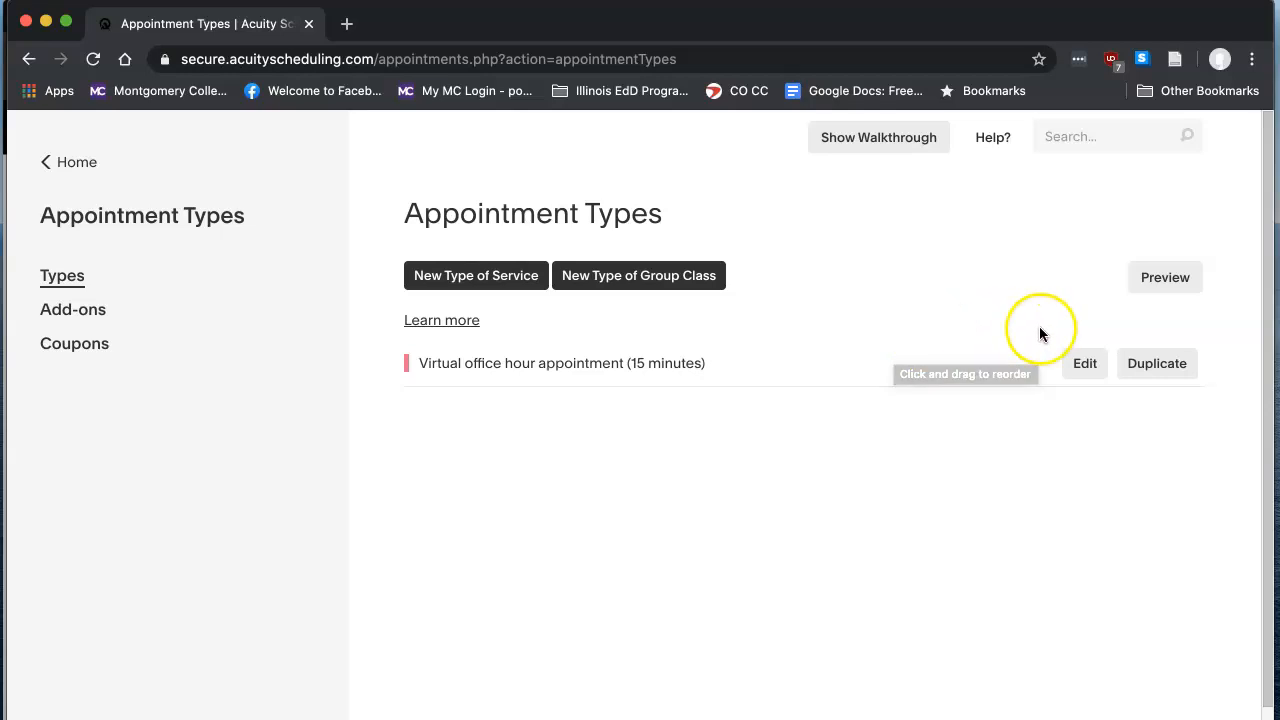
pyautogui.click(1083, 366)
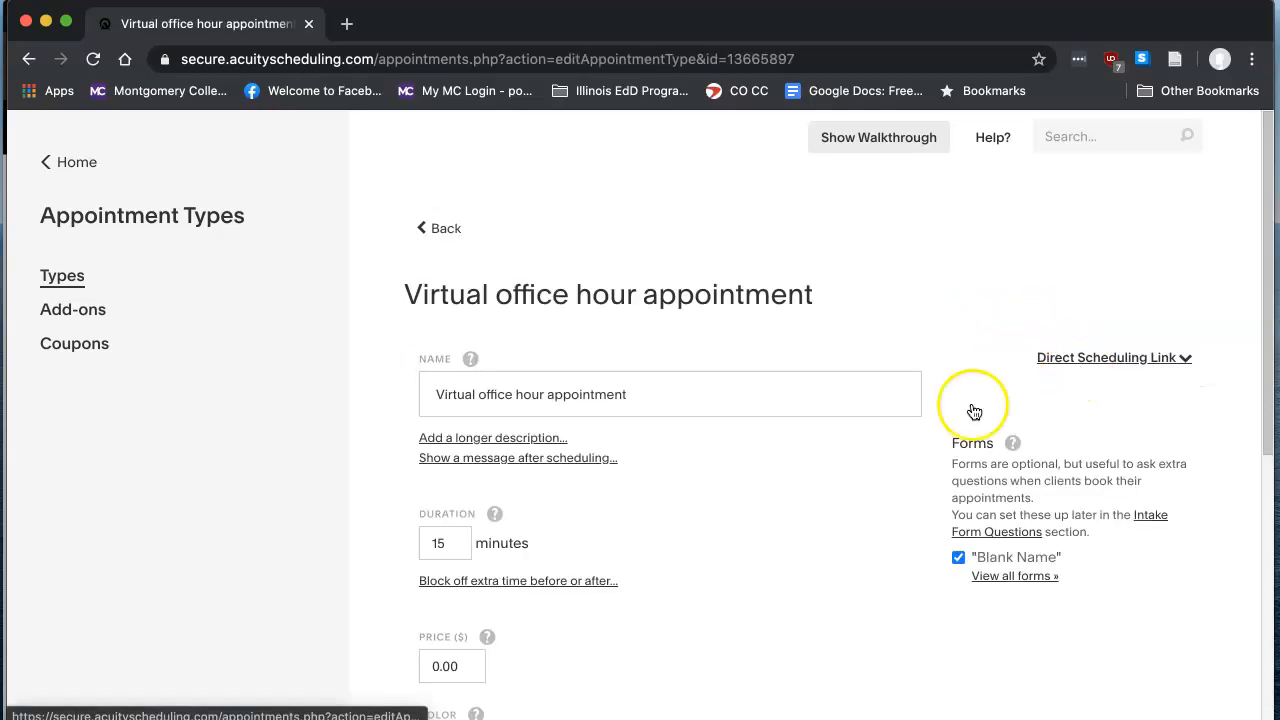
# - Try 20 and 30 minutes as the appointment duration, and set it back to 15 minutes
pyautogui.scroll(-1, 791, 511)
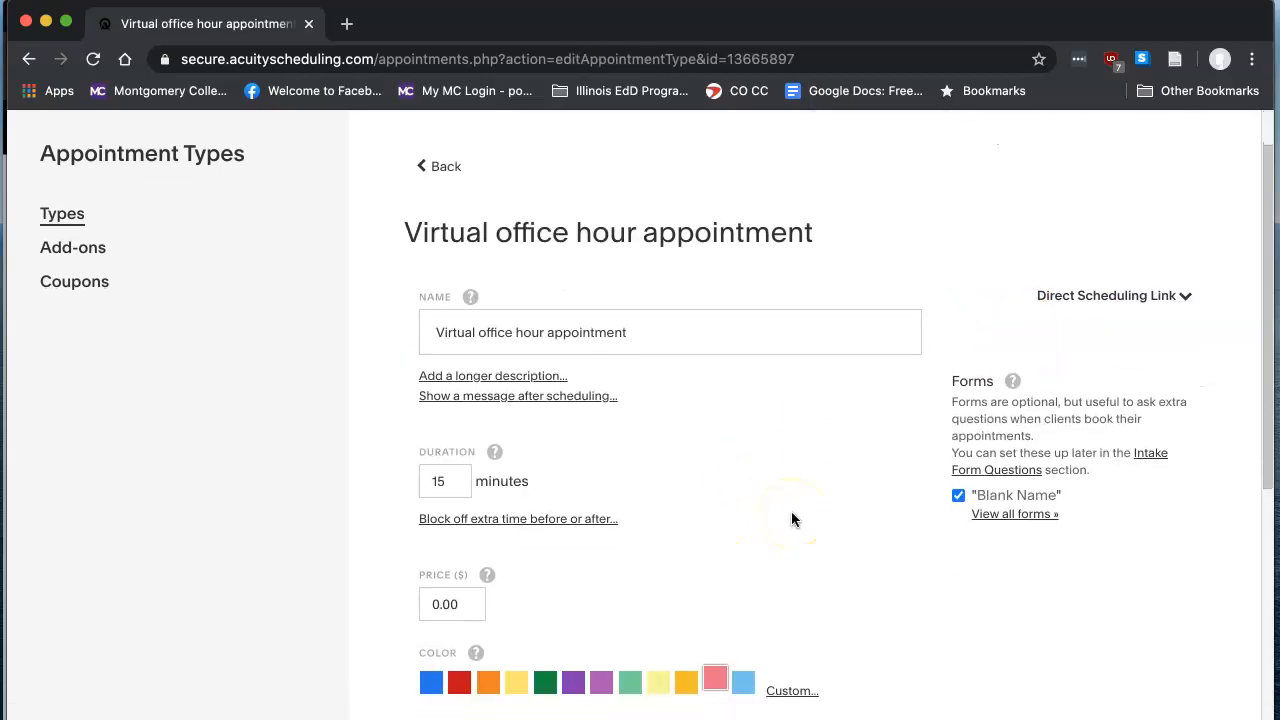
pyautogui.scroll(-1, 791, 519)
pyautogui.click(457, 430)
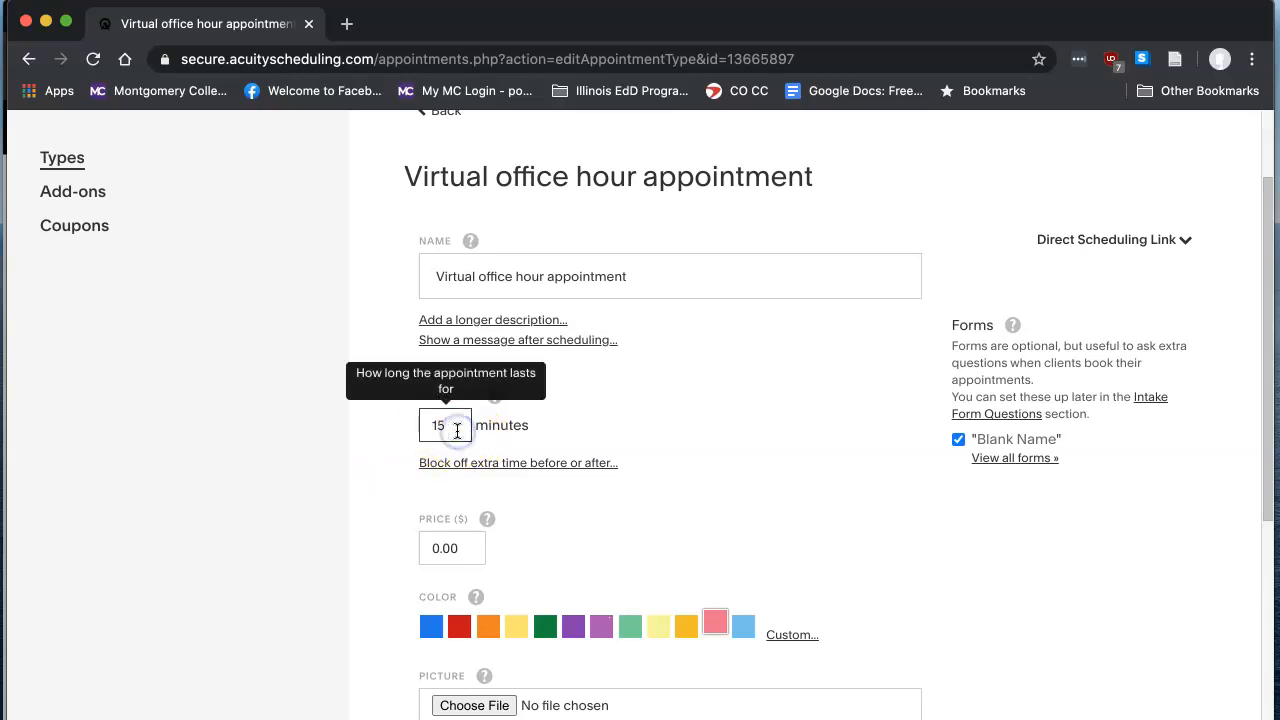
pyautogui.click(748, 427)
pyautogui.press('BackSpace')
pyautogui.press('BackSpace')
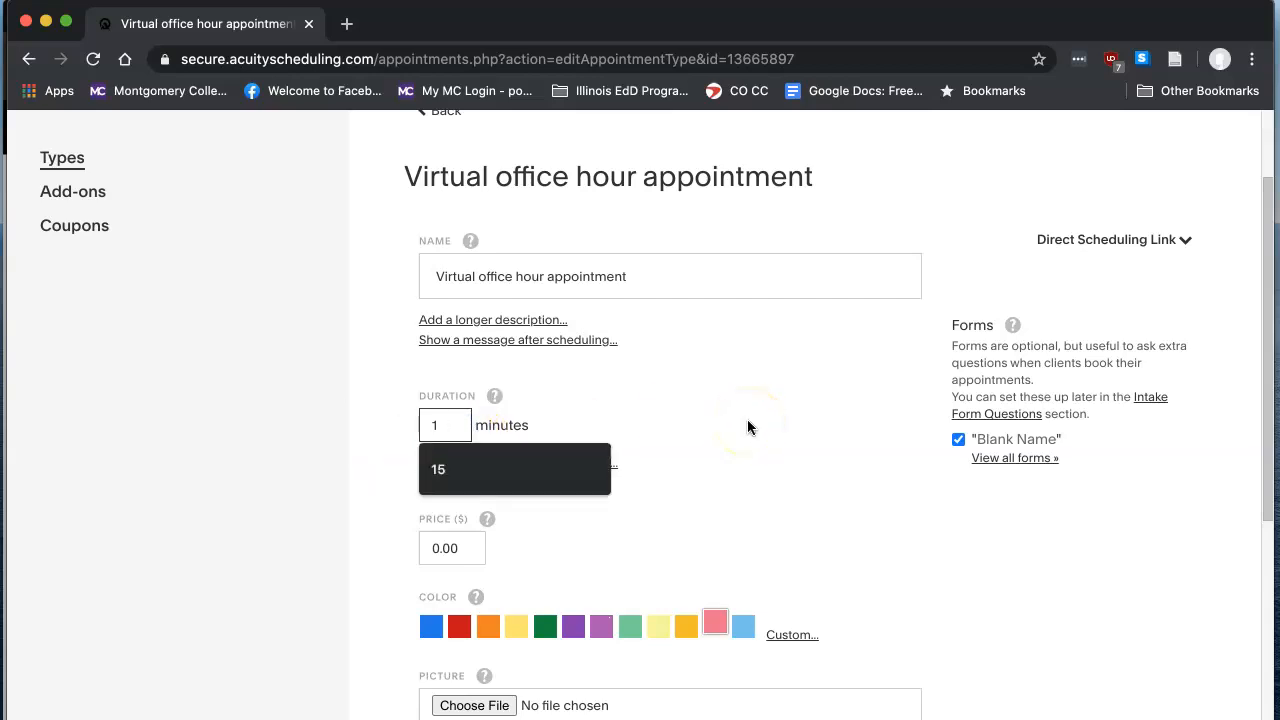
pyautogui.write('20')
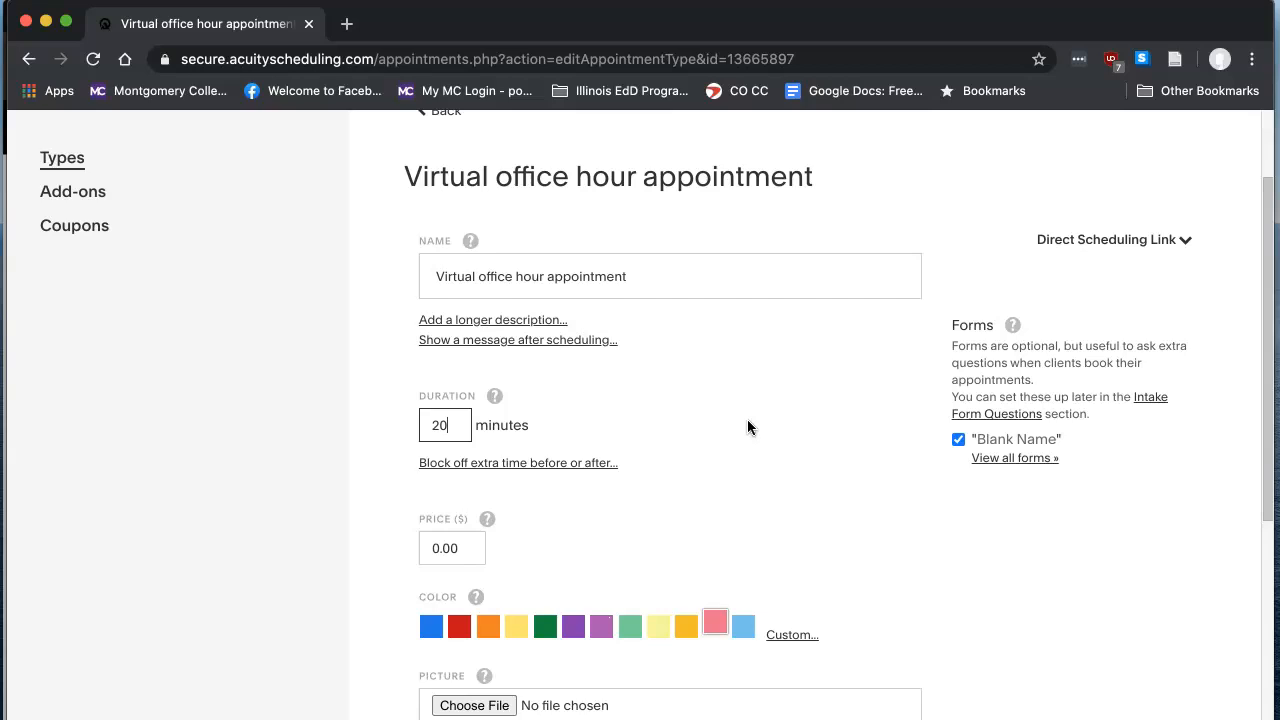
pyautogui.press('BackSpace')
pyautogui.press('BackSpace')
pyautogui.write('30')
pyautogui.press('BackSpace')
pyautogui.press('BackSpace')
pyautogui.write('15')
pyautogui.click(808, 545)
# - Review the price, color and access options of the appointment type and save it with Public access
pyautogui.scroll(-2, 620, 516)
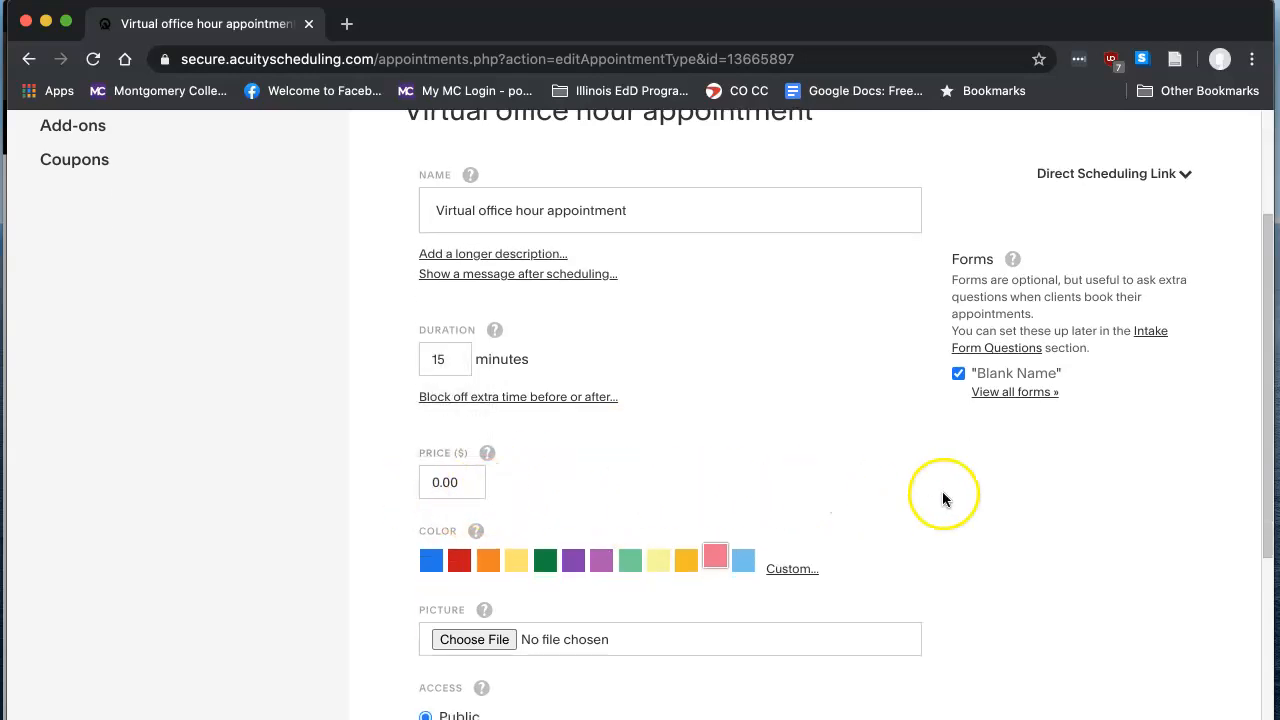
pyautogui.scroll(-5, 940, 500)
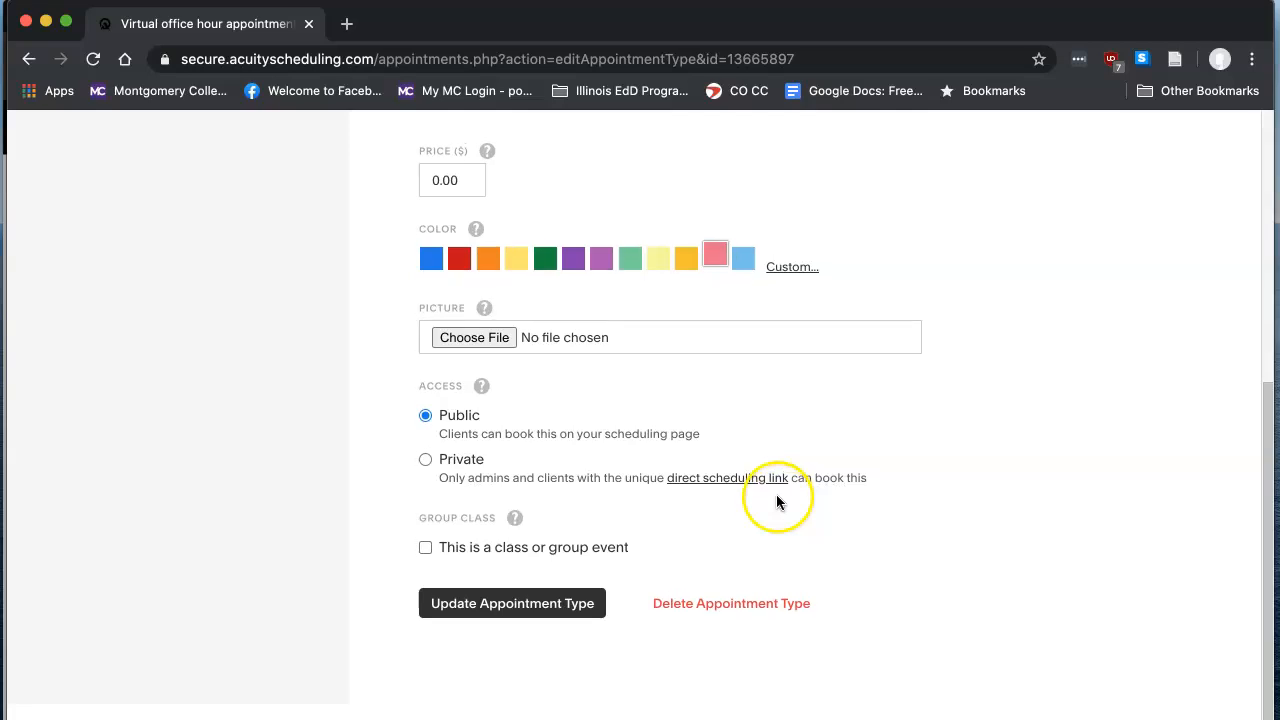
pyautogui.click(568, 610)
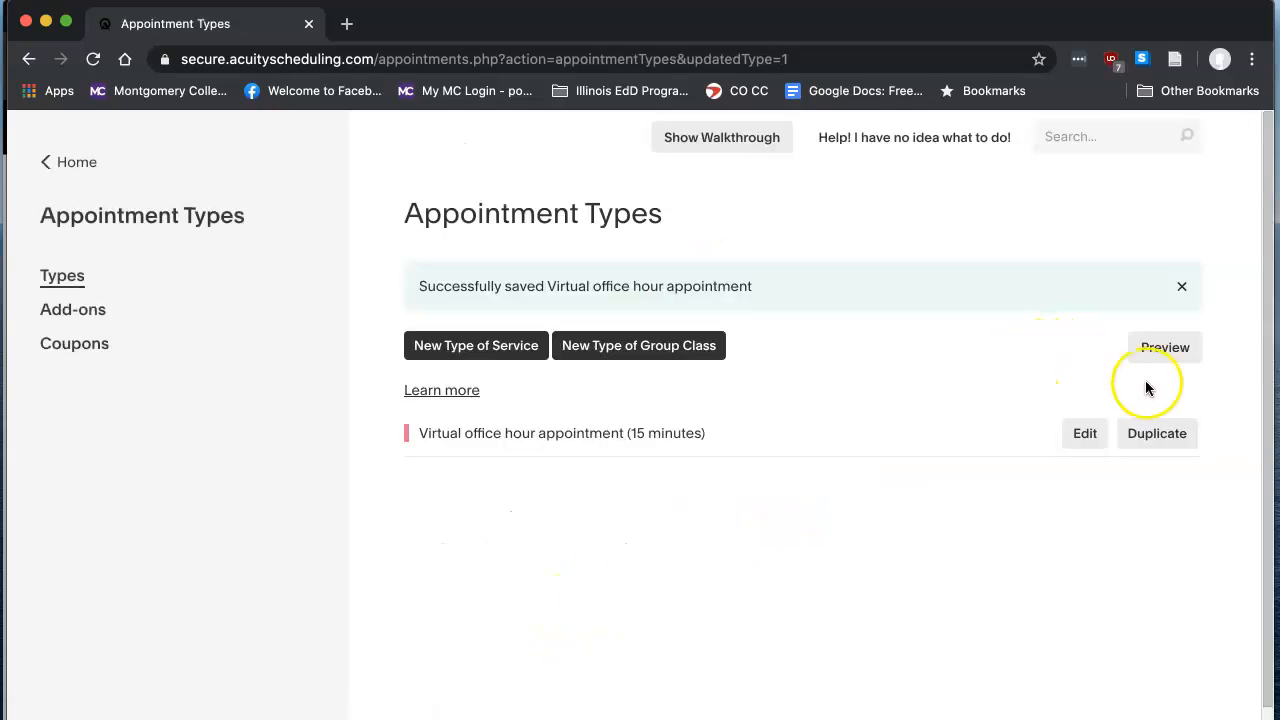
# - Open the preview of the client's scheduling page and examine the Zoom meeting link above the Virtual office hour appointment
pyautogui.click(1175, 345)
pyautogui.scroll(-2, 1025, 296)
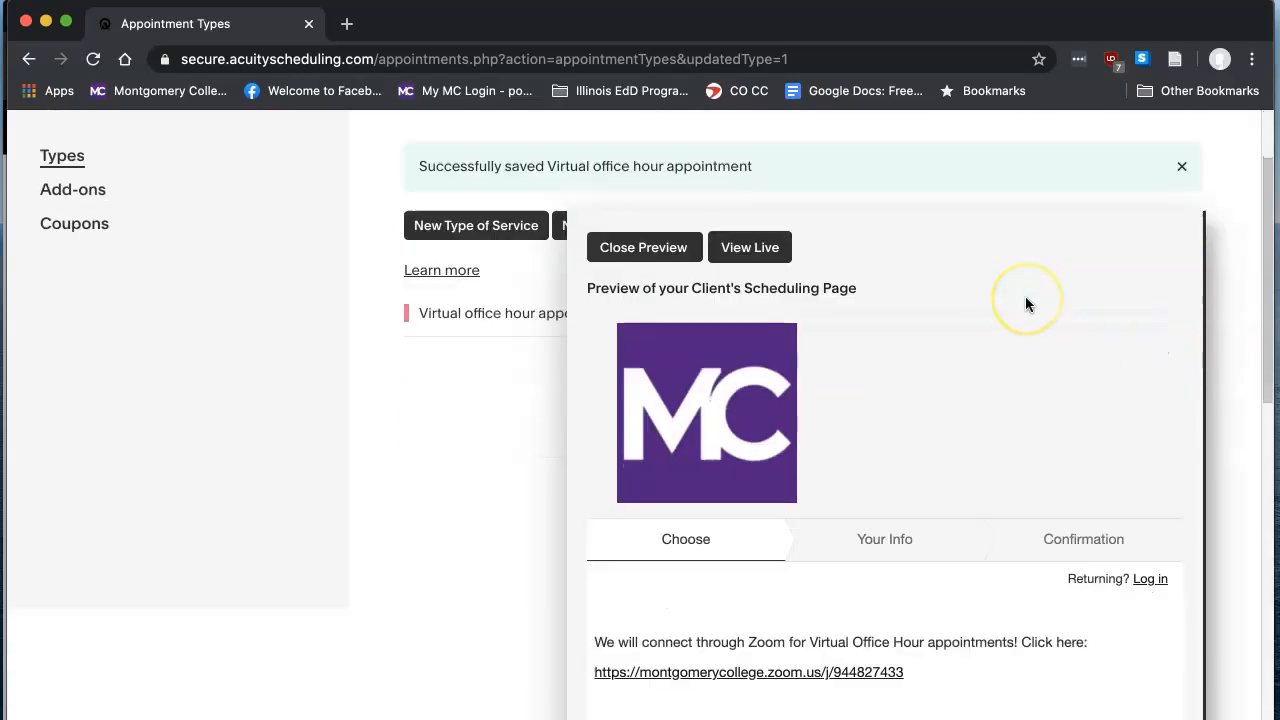
pyautogui.scroll(-1, 969, 209)
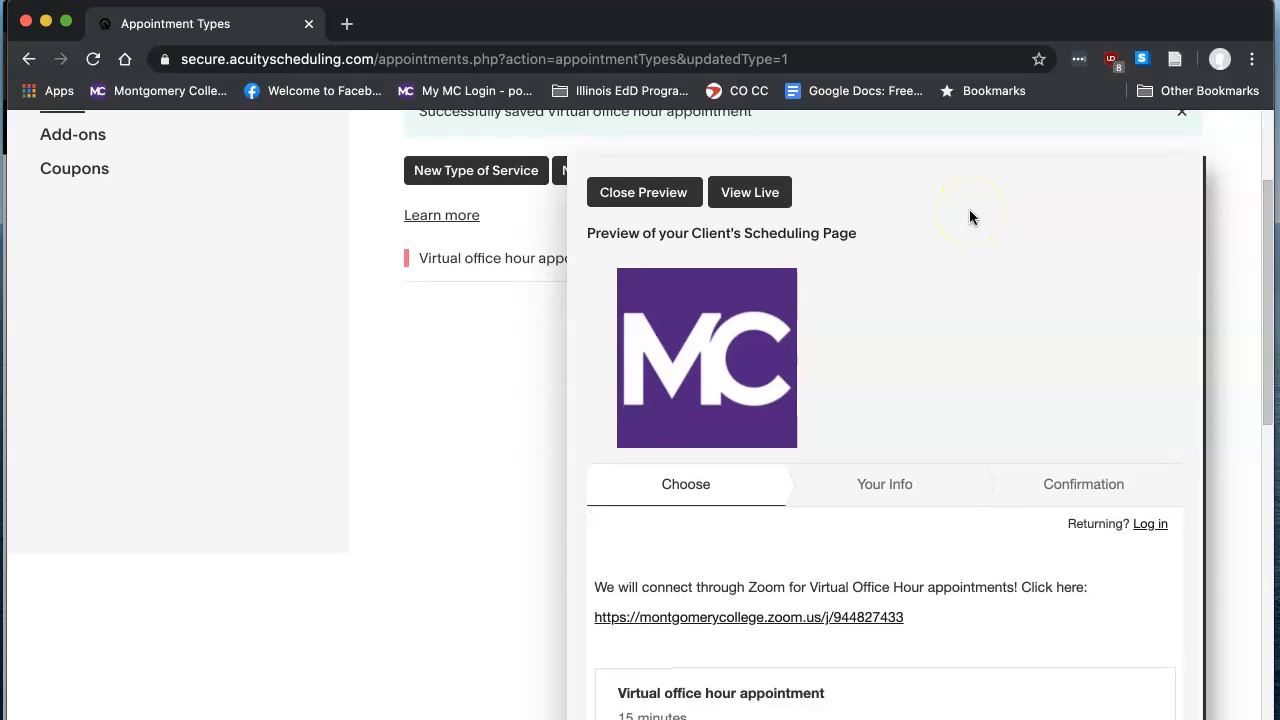
pyautogui.scroll(-1, 969, 210)
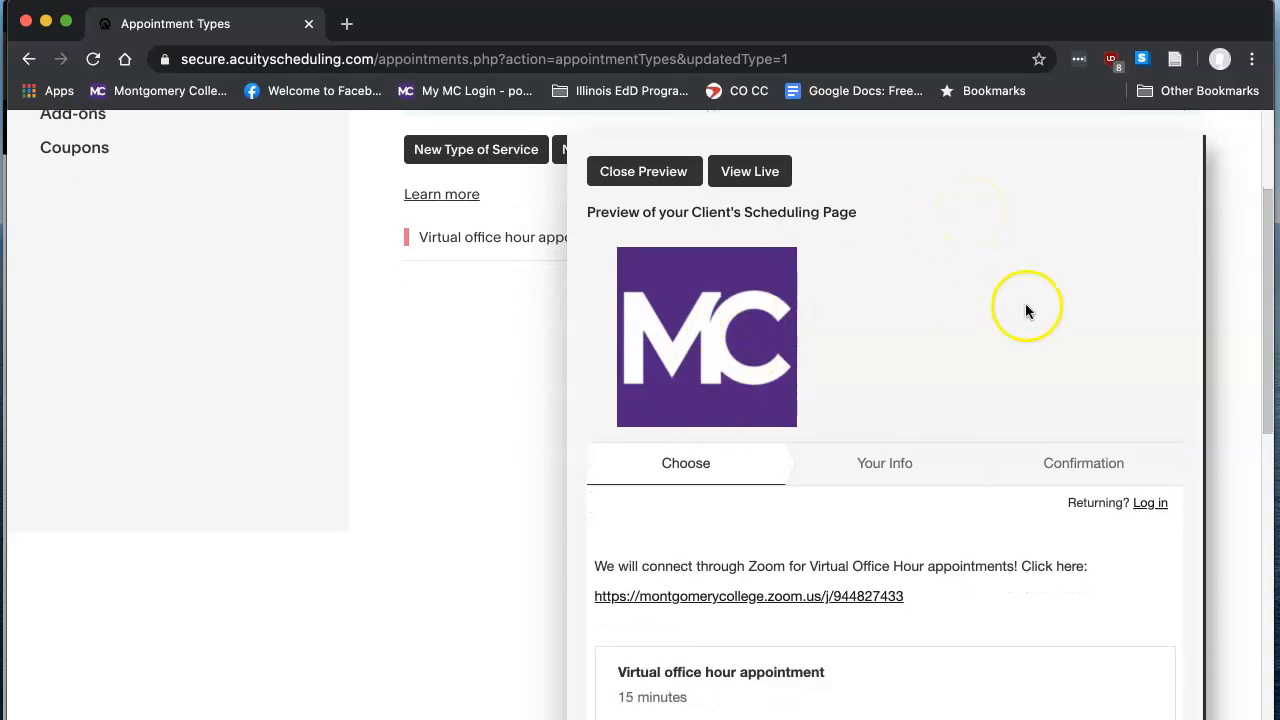
pyautogui.scroll(-3, 1067, 310)
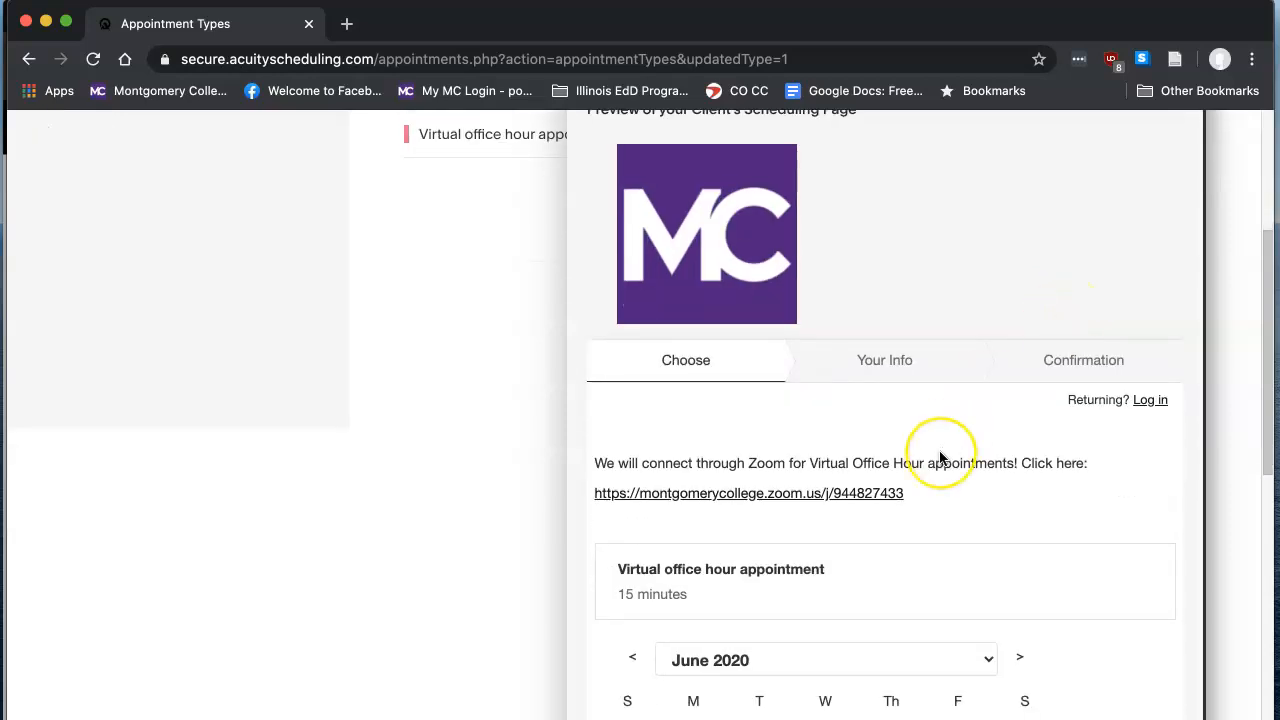
pyautogui.scroll(-3, 940, 457)
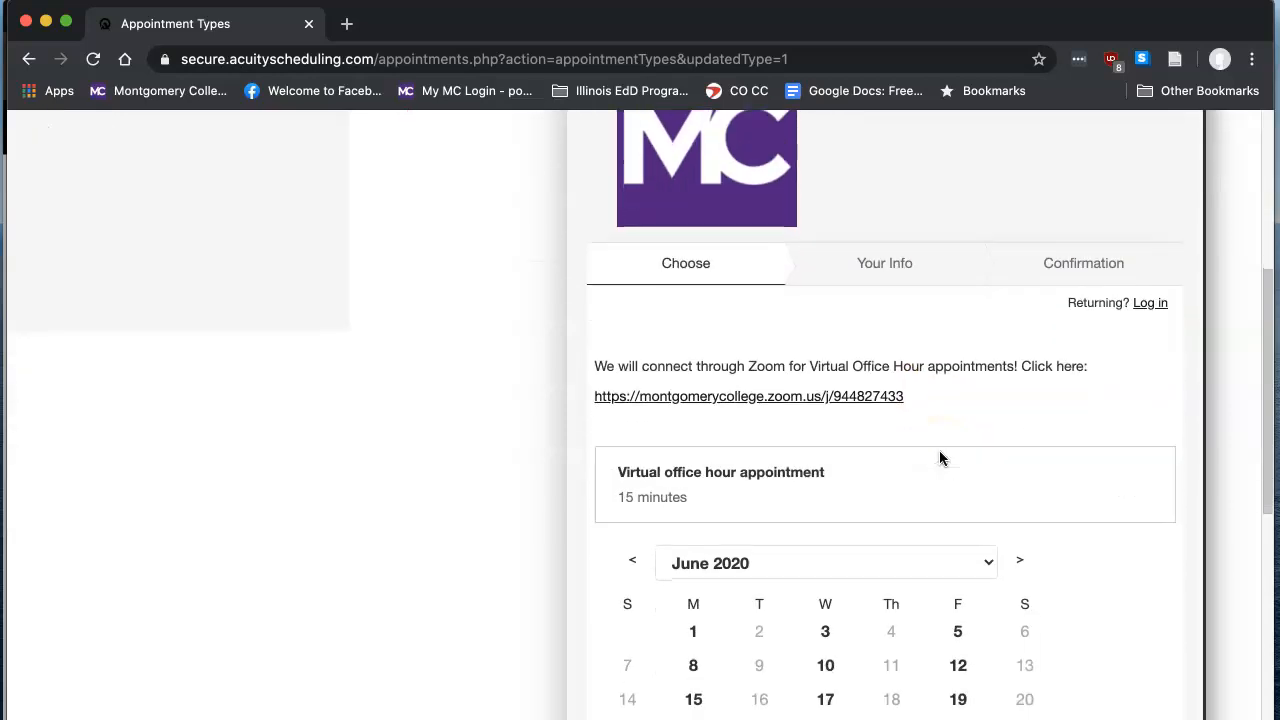
pyautogui.moveTo(910, 396); pyautogui.dragTo(584, 413)
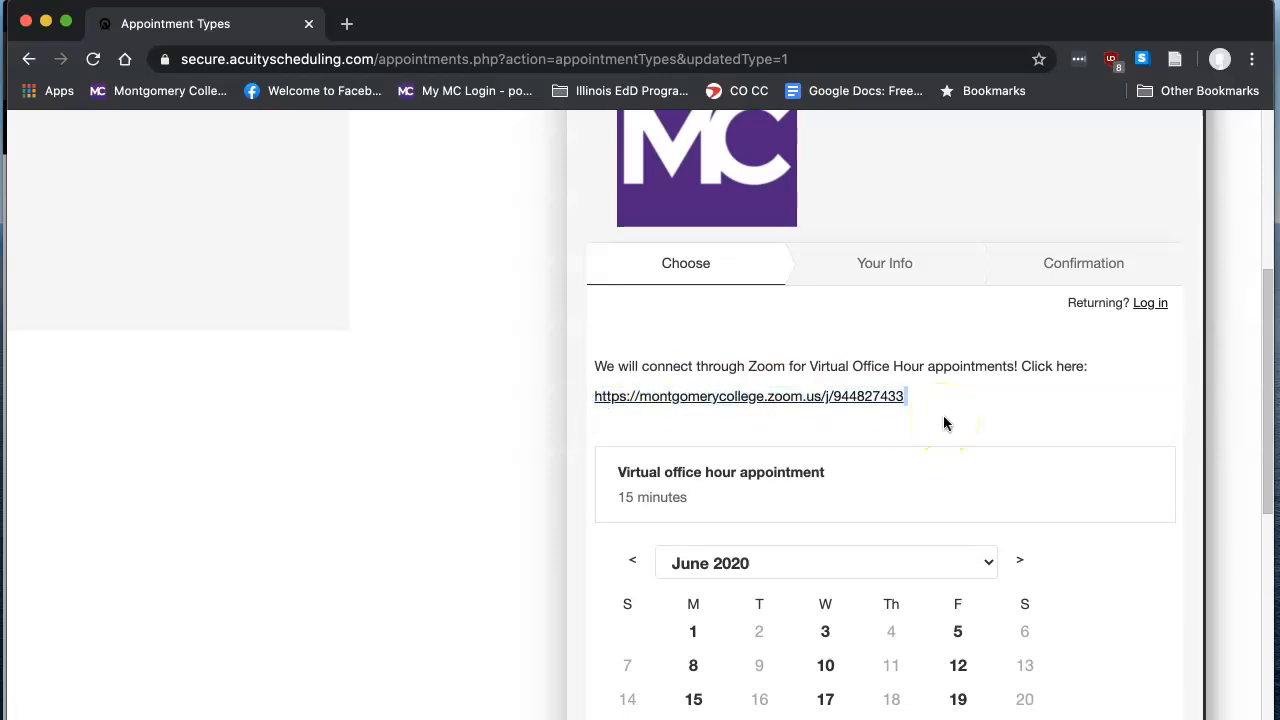
pyautogui.moveTo(923, 397); pyautogui.dragTo(594, 397)
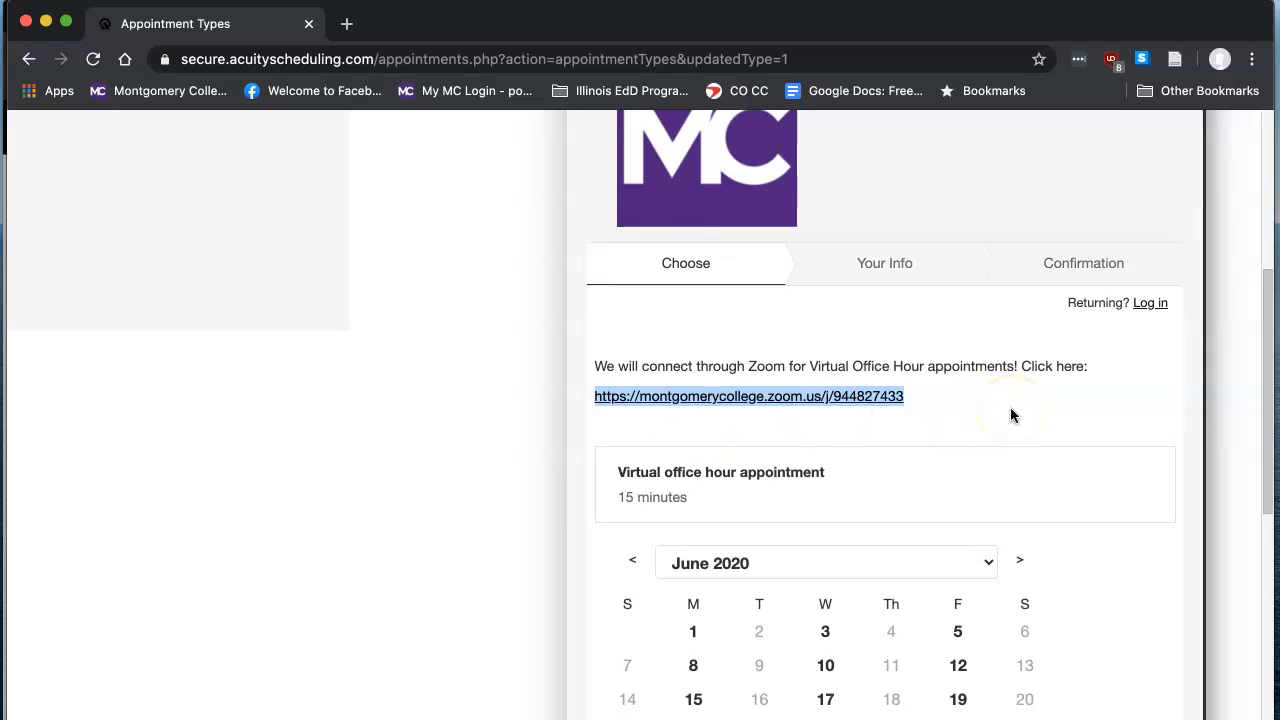
# - Choose June 5, 2020 at 1:00pm in the previewed calendar and continue to the client information form
pyautogui.scroll(-3, 1010, 408)
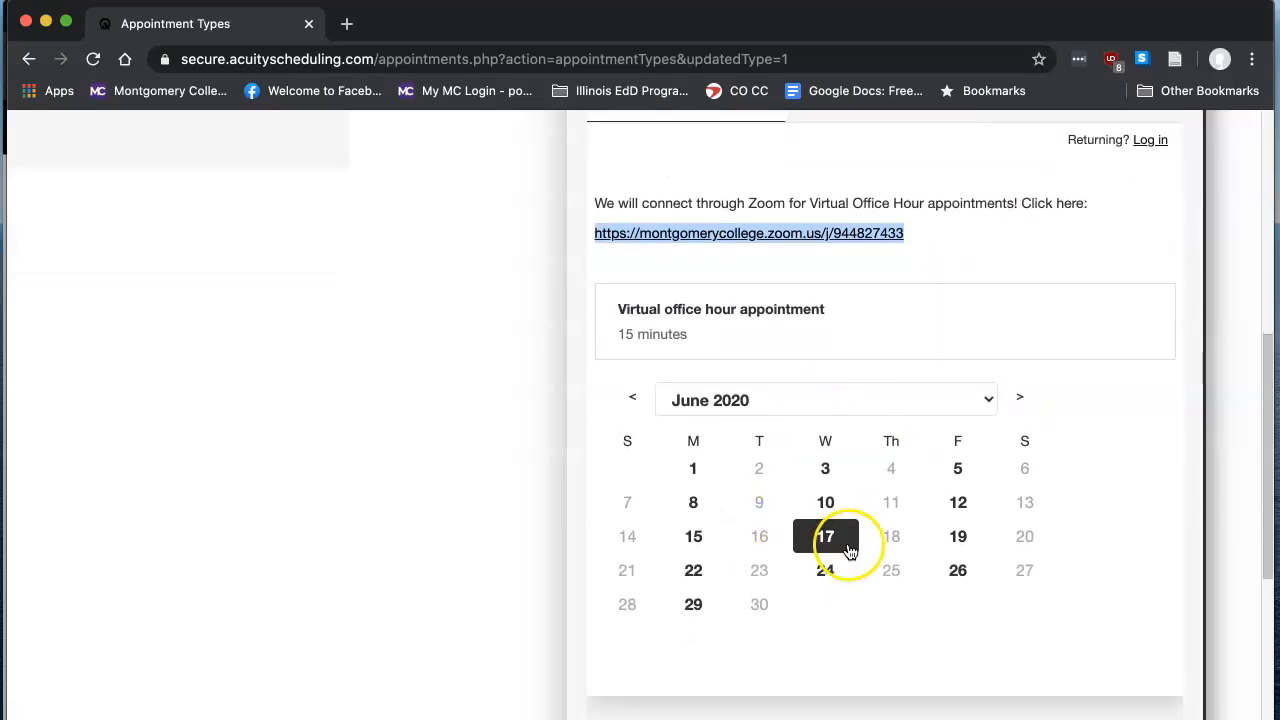
pyautogui.click(960, 479)
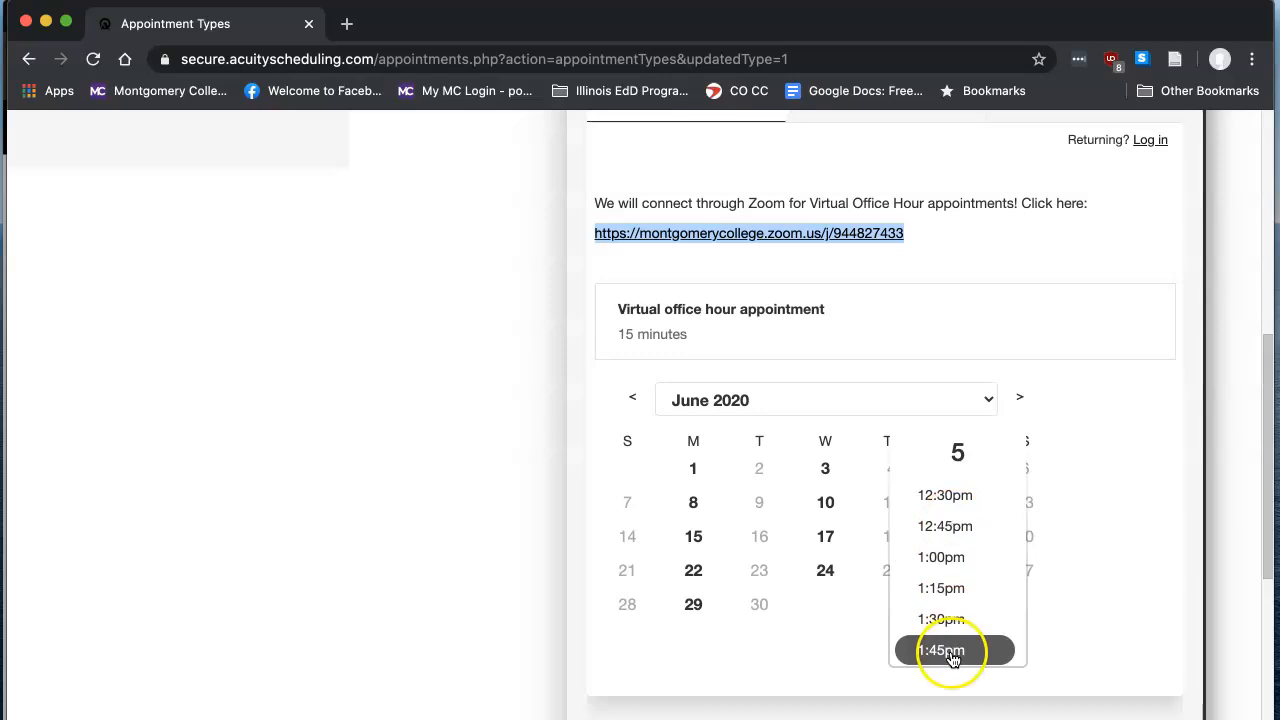
pyautogui.click(938, 557)
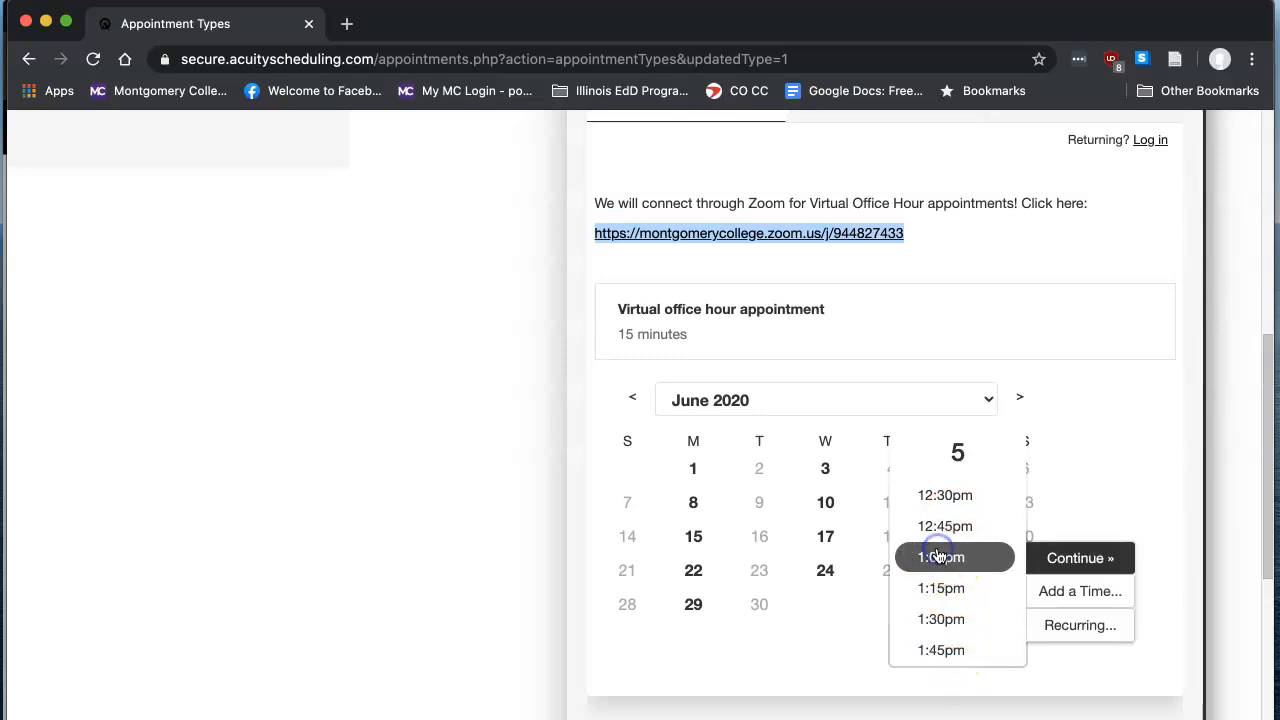
pyautogui.click(1077, 558)
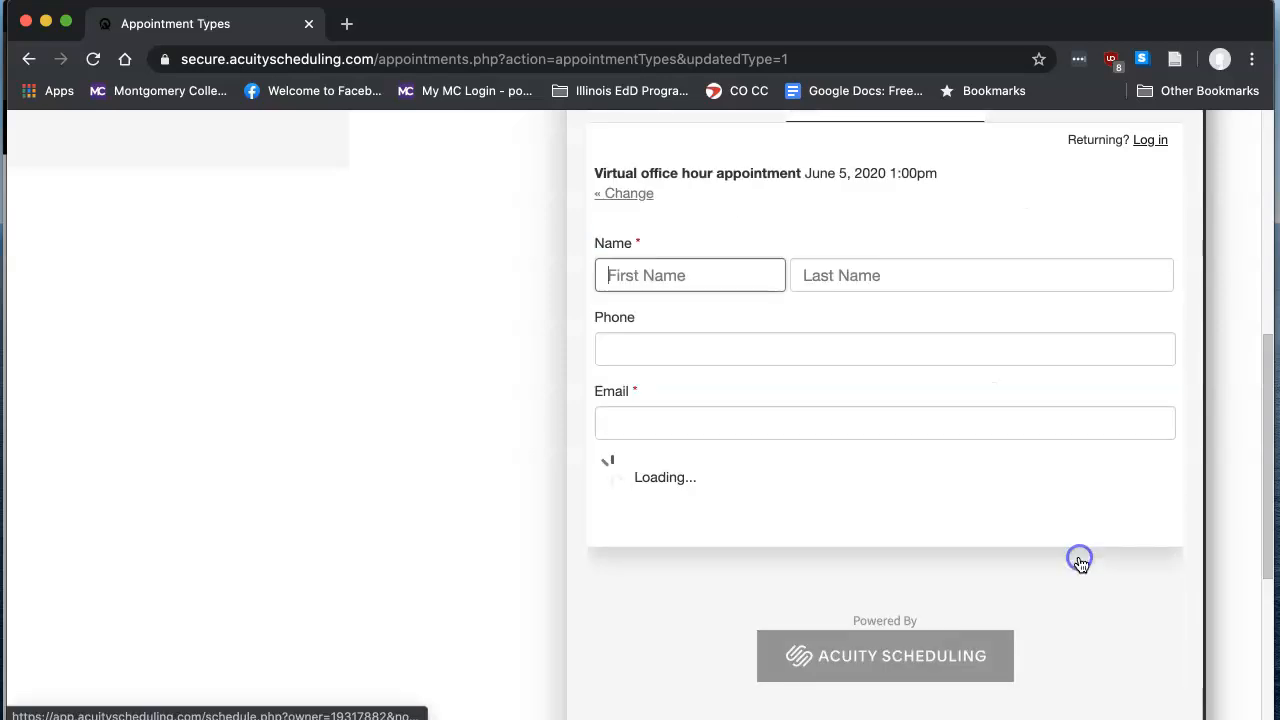
# - Examine the name, phone and email fields of the client information form without filling them in
pyautogui.click(692, 288)
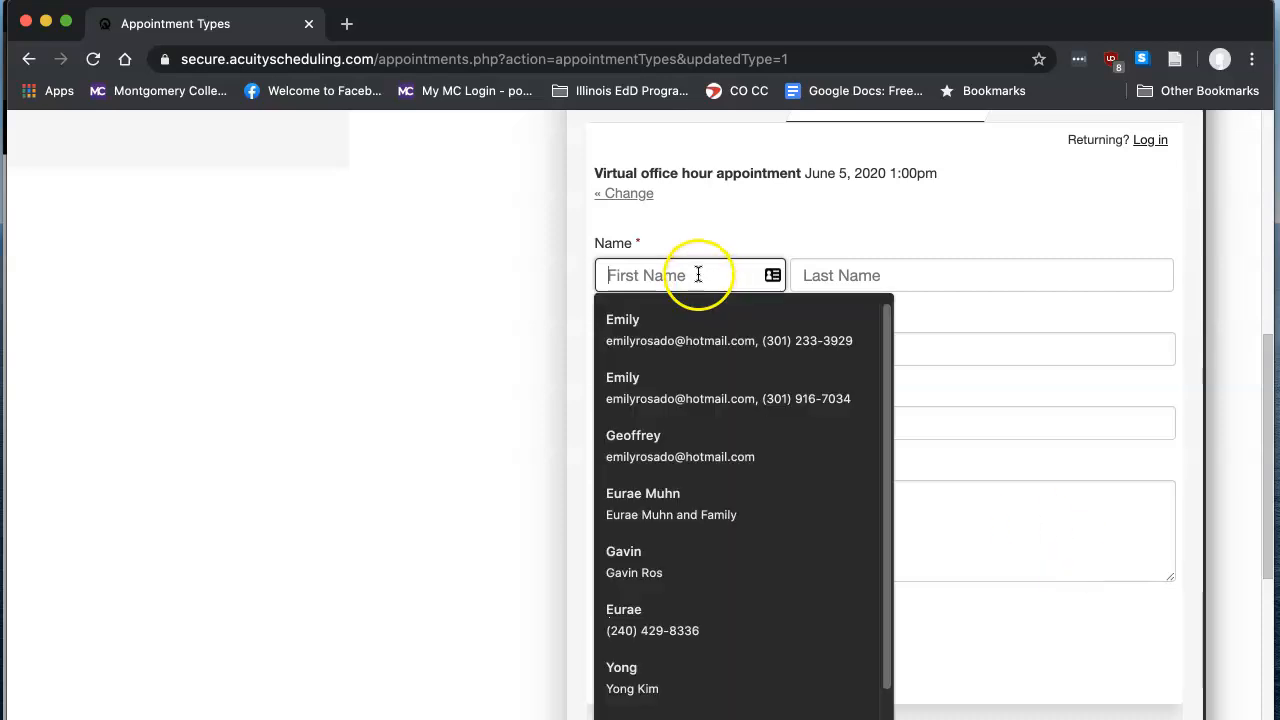
pyautogui.click(823, 274)
pyautogui.click(686, 325)
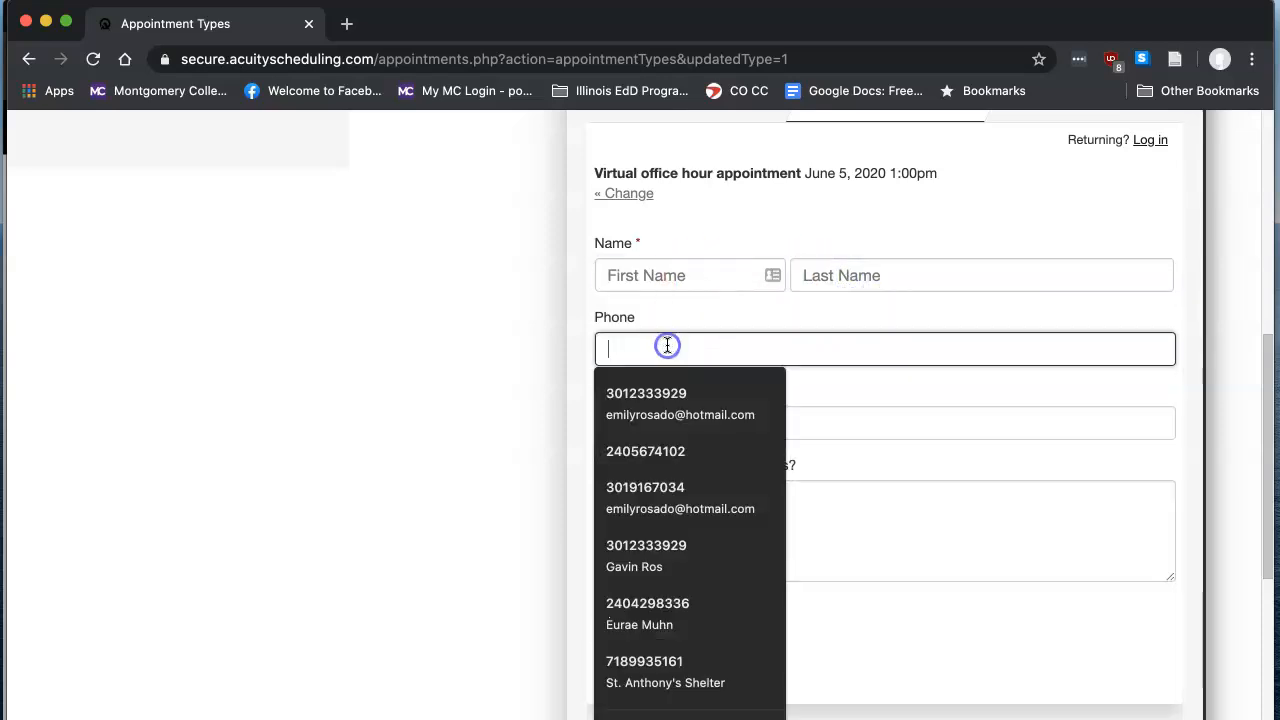
pyautogui.click(797, 320)
pyautogui.click(734, 422)
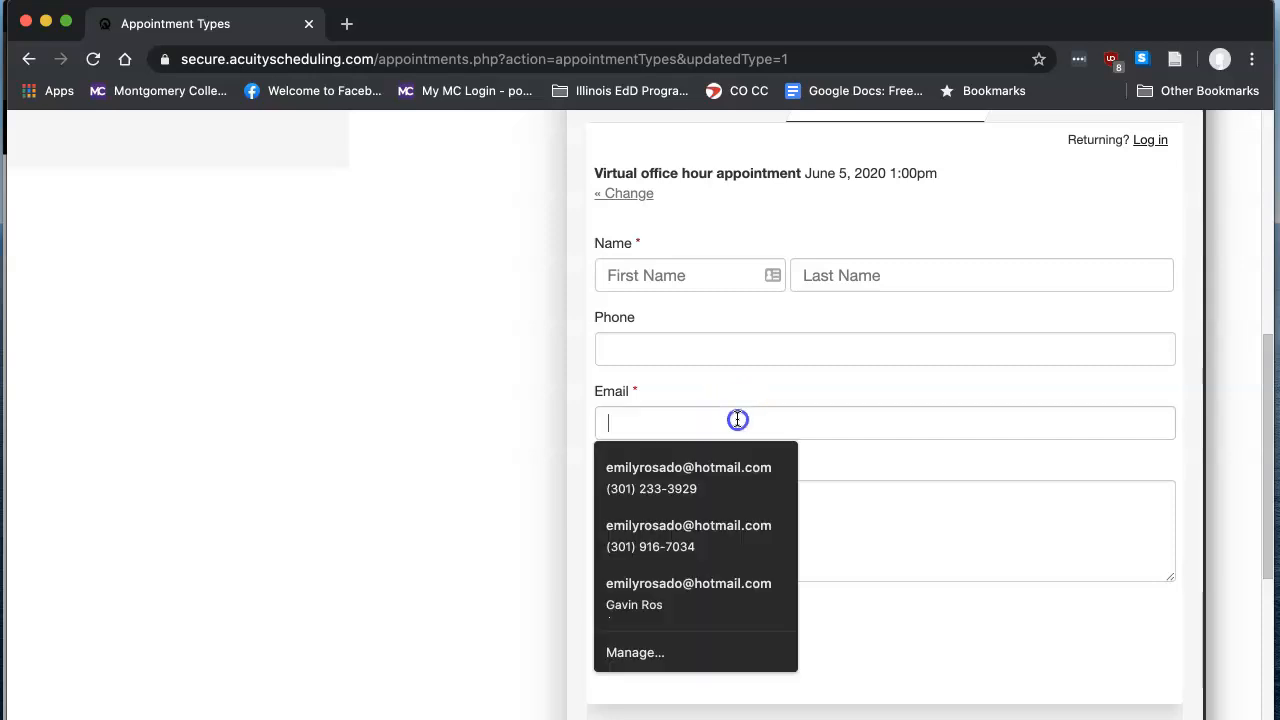
pyautogui.click(812, 465)
# - Review the "What would you like to discuss?" field and the Complete Appointment option, and return to the start of the preview
pyautogui.click(721, 594)
pyautogui.scroll(-1, 845, 530)
pyautogui.scroll(-1, 843, 528)
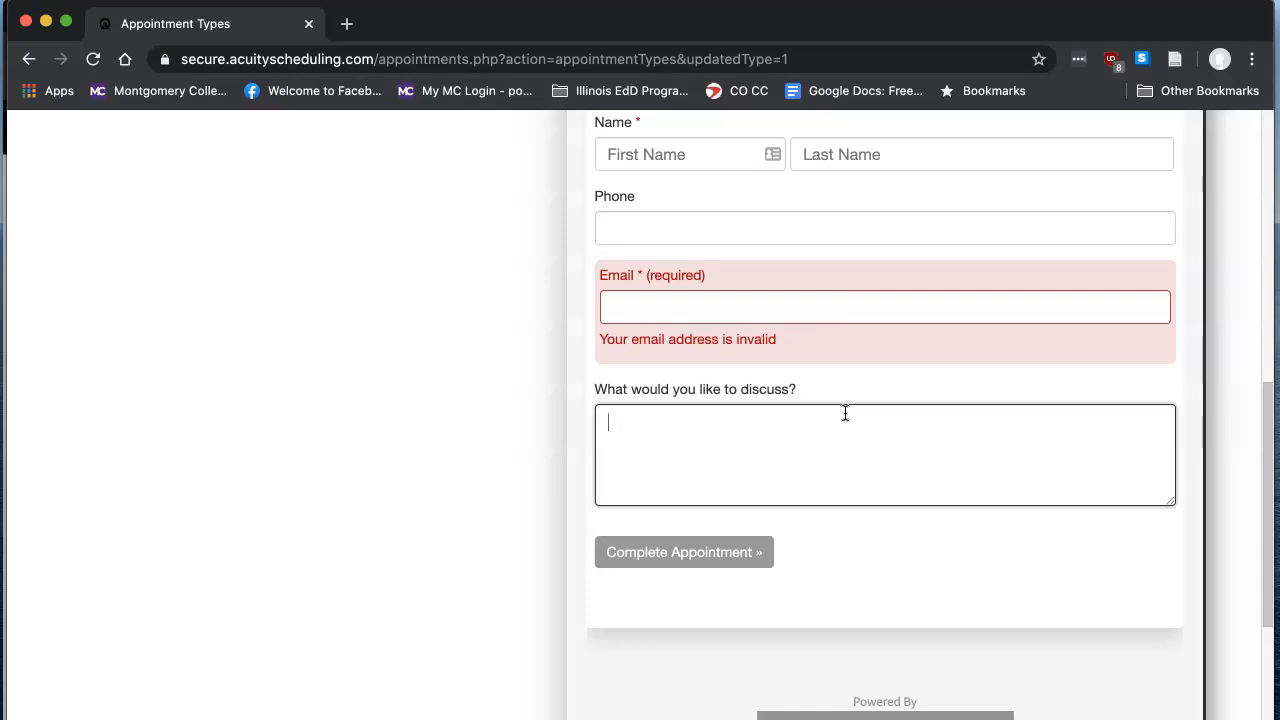
pyautogui.click(628, 427)
pyautogui.click(662, 552)
pyautogui.scroll(10, 428, 419)
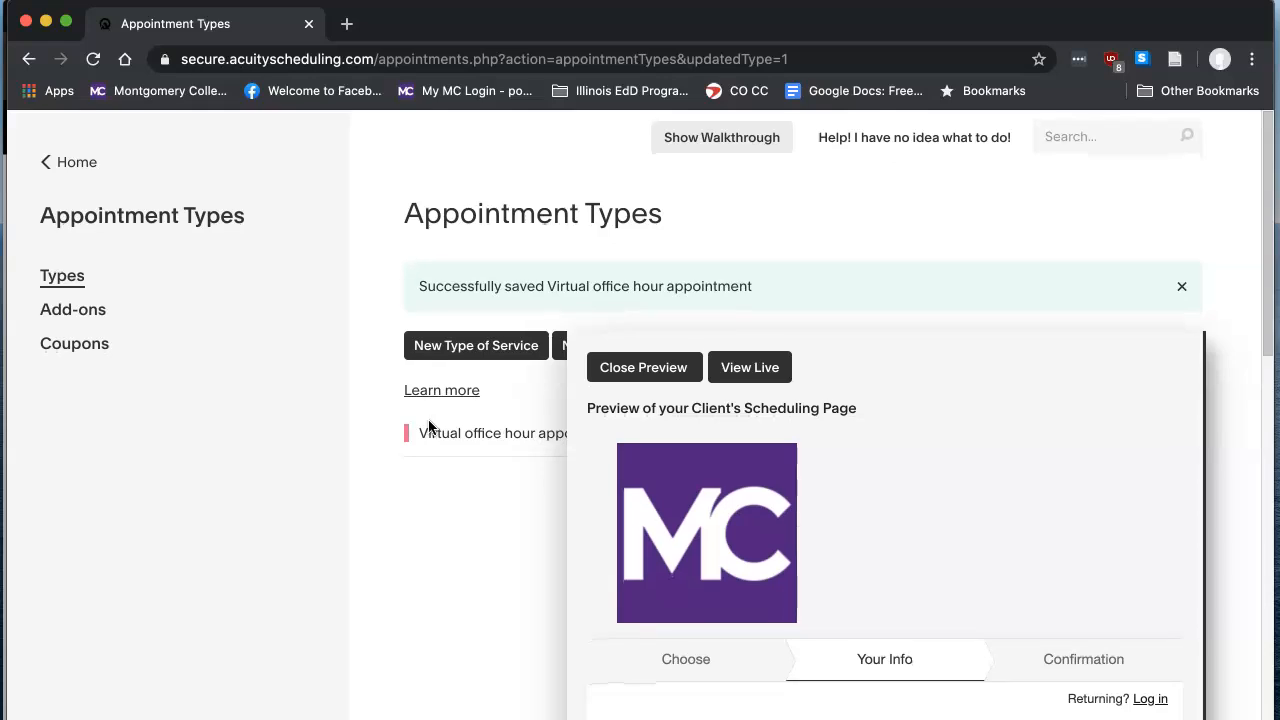
# - Switch to Outlook and read the new-appointment notification email through its what, when and where details
pyautogui.click(200, 510)
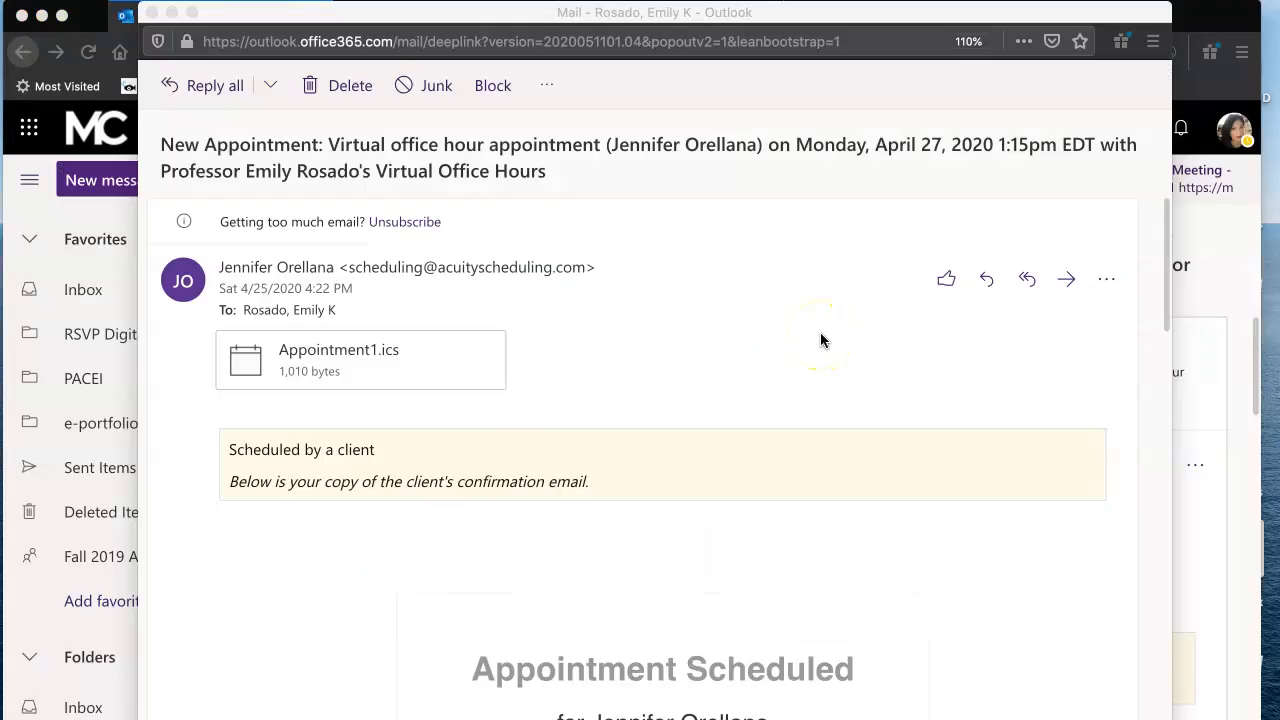
pyautogui.scroll(-3, 748, 349)
pyautogui.scroll(-4, 746, 350)
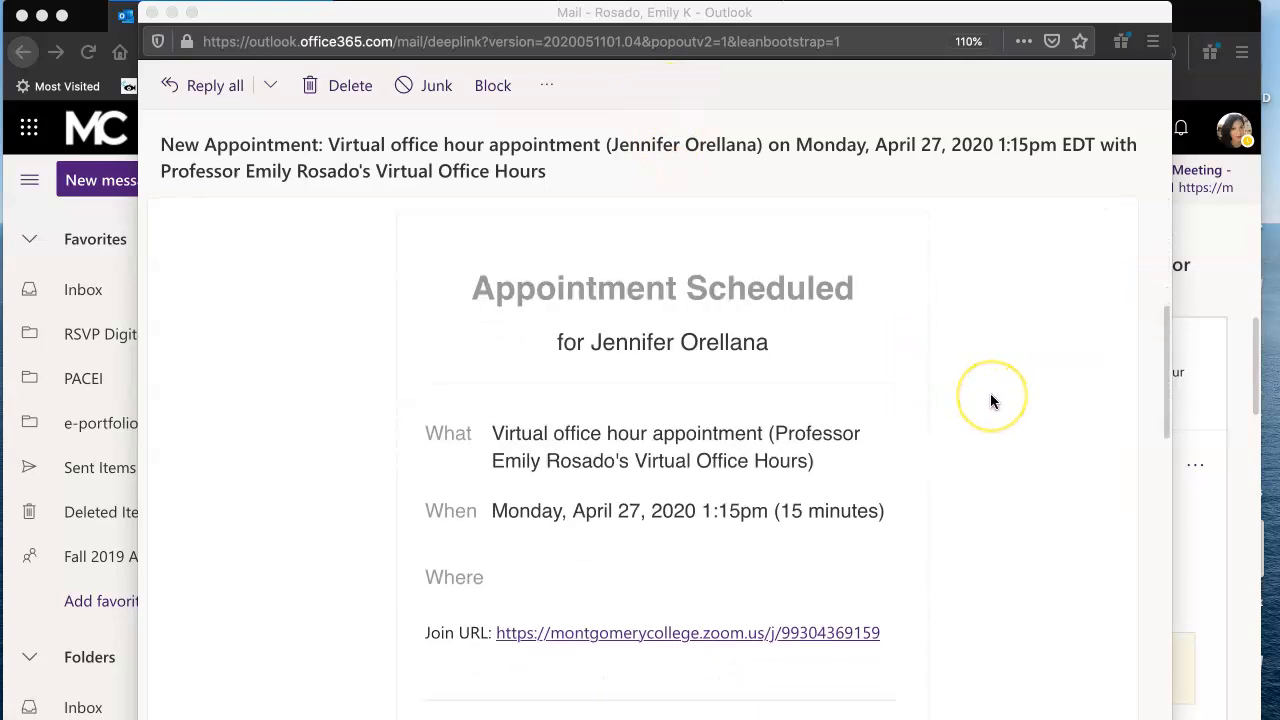
pyautogui.scroll(-1, 991, 401)
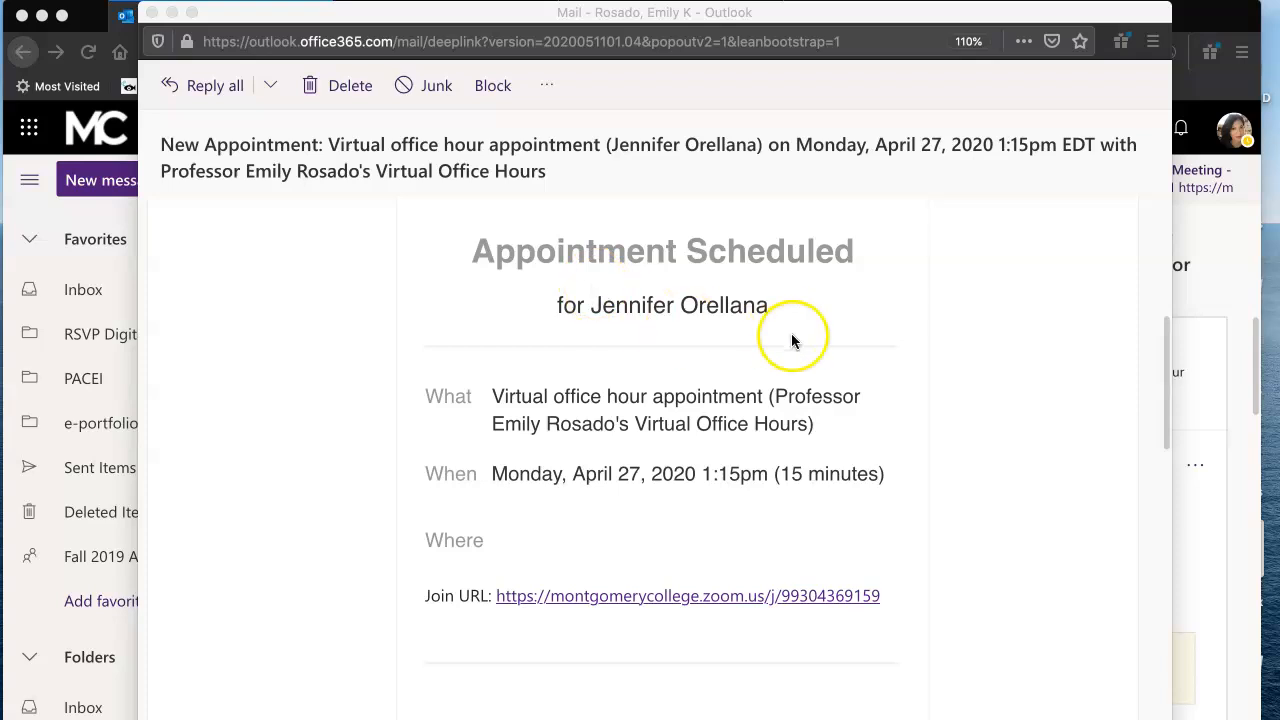
pyautogui.scroll(-2, 1012, 374)
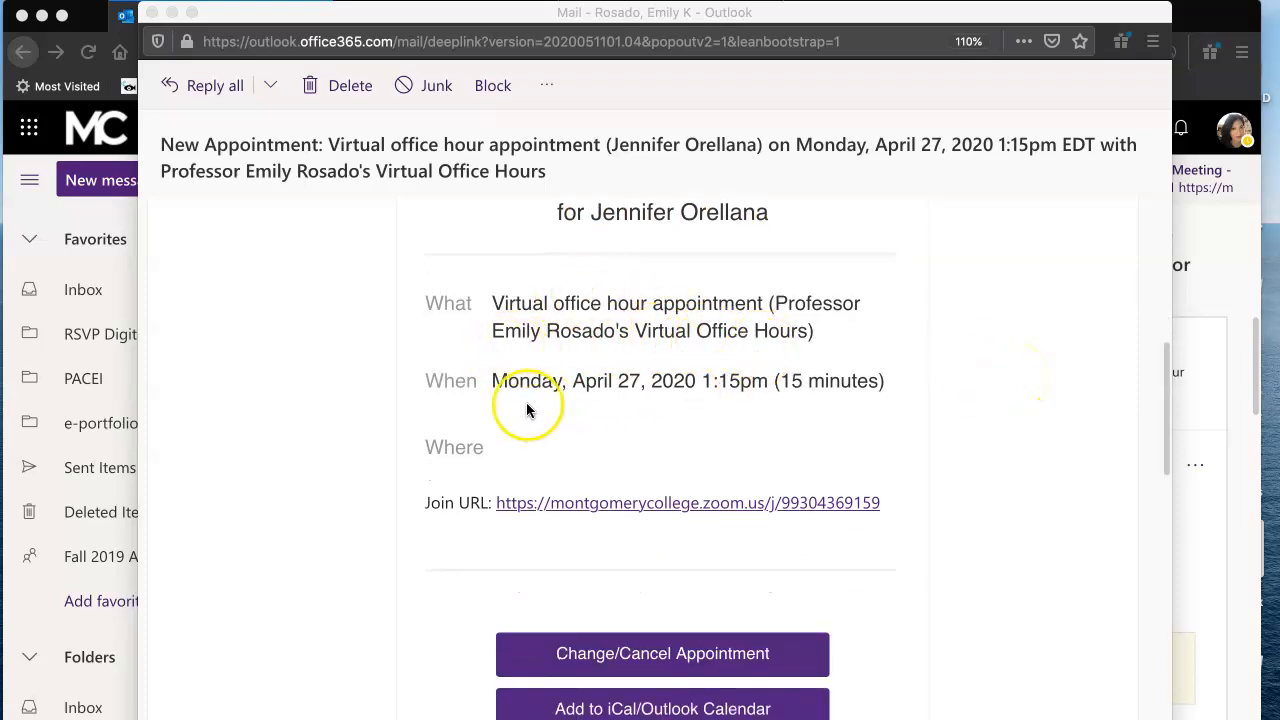
# - Highlight the appointment duration beside the date and time in the notification email, and clear the highlight
pyautogui.click(830, 380)
pyautogui.moveTo(882, 380); pyautogui.dragTo(768, 380)
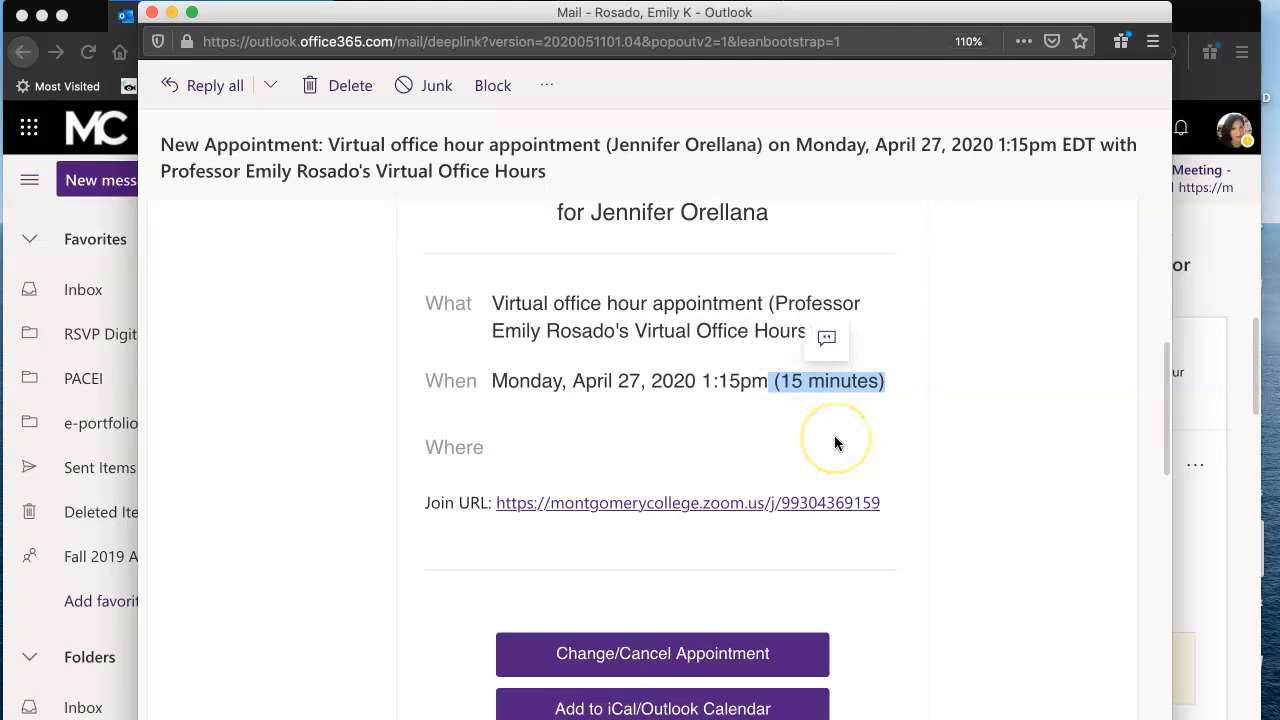
pyautogui.click(889, 430)
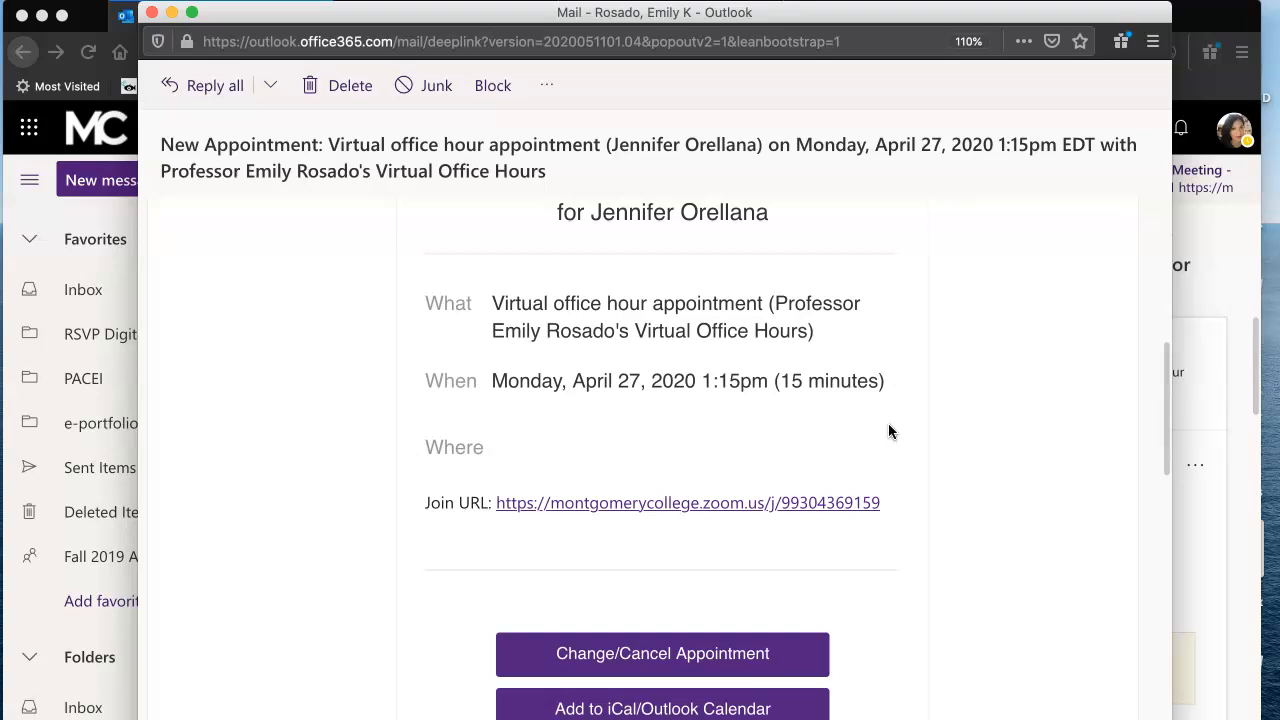
pyautogui.click(772, 385)
pyautogui.moveTo(772, 385); pyautogui.dragTo(892, 387)
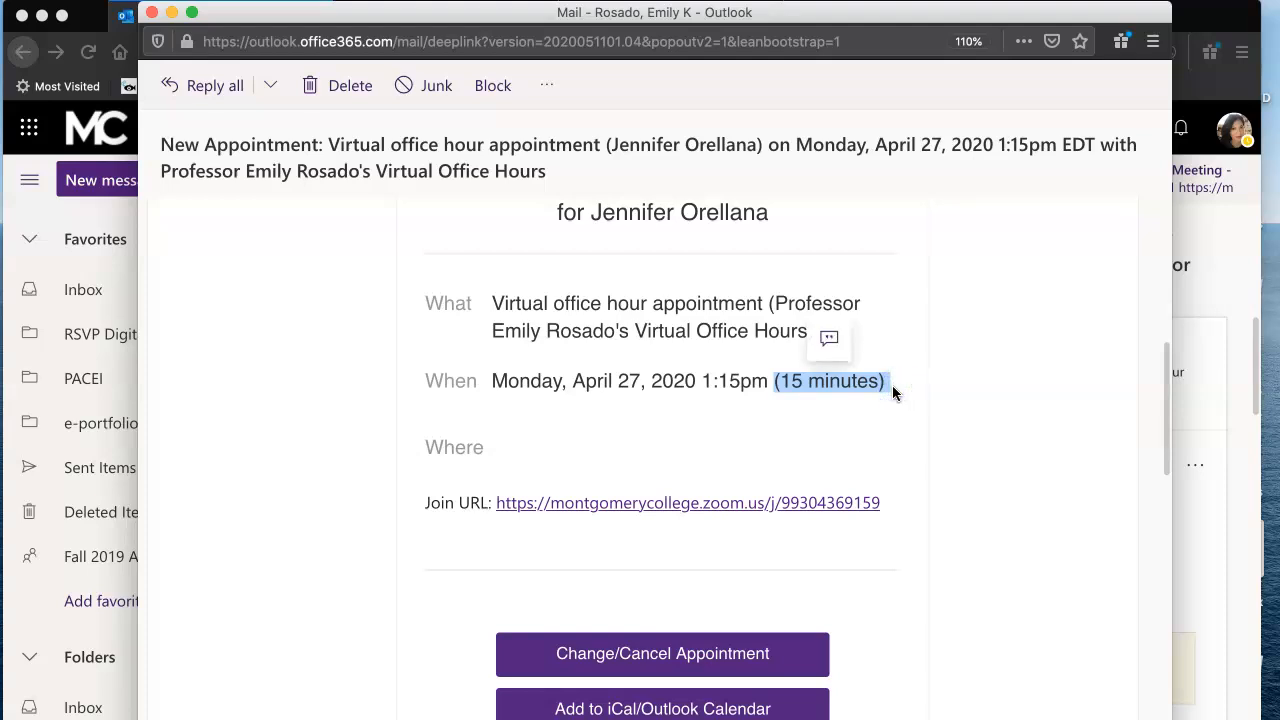
pyautogui.click(720, 434)
# - Highlight the Zoom join URL in the email and review the change, cancel and add-to-calendar options below it
pyautogui.scroll(-1, 722, 441)
pyautogui.moveTo(908, 446); pyautogui.dragTo(497, 443)
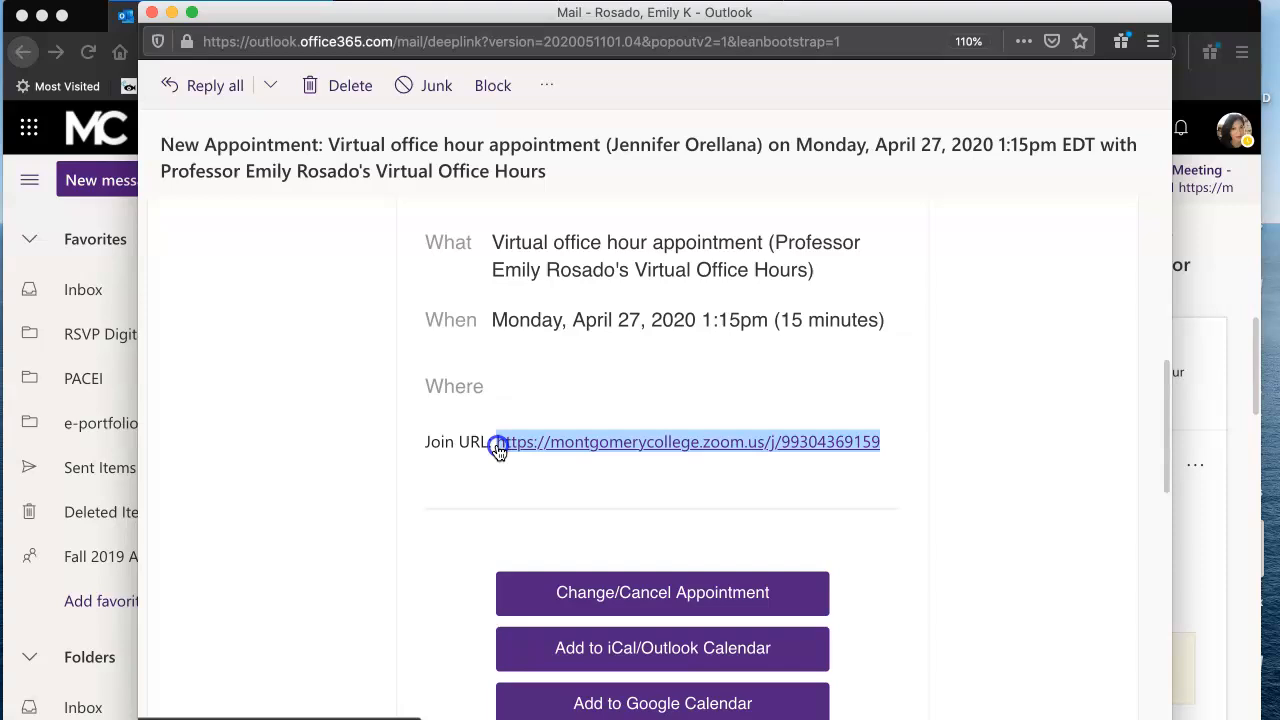
pyautogui.click(443, 486)
pyautogui.scroll(-2, 444, 488)
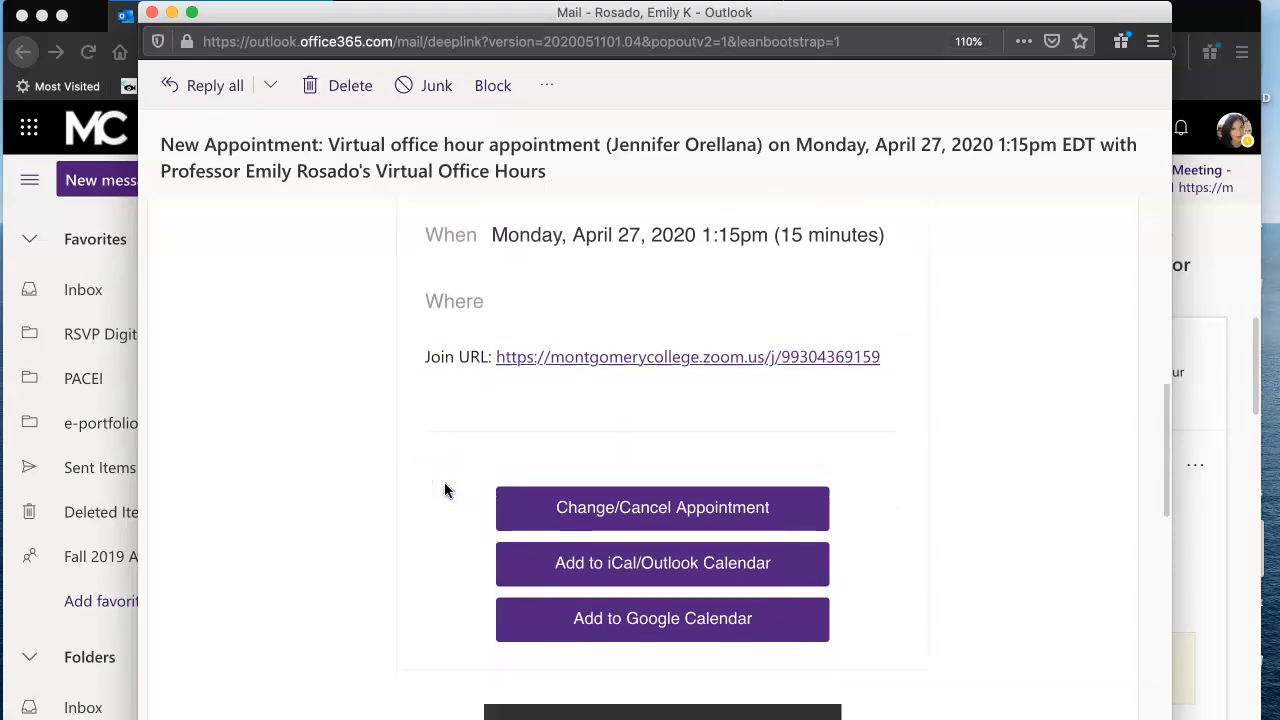
pyautogui.click(429, 457)
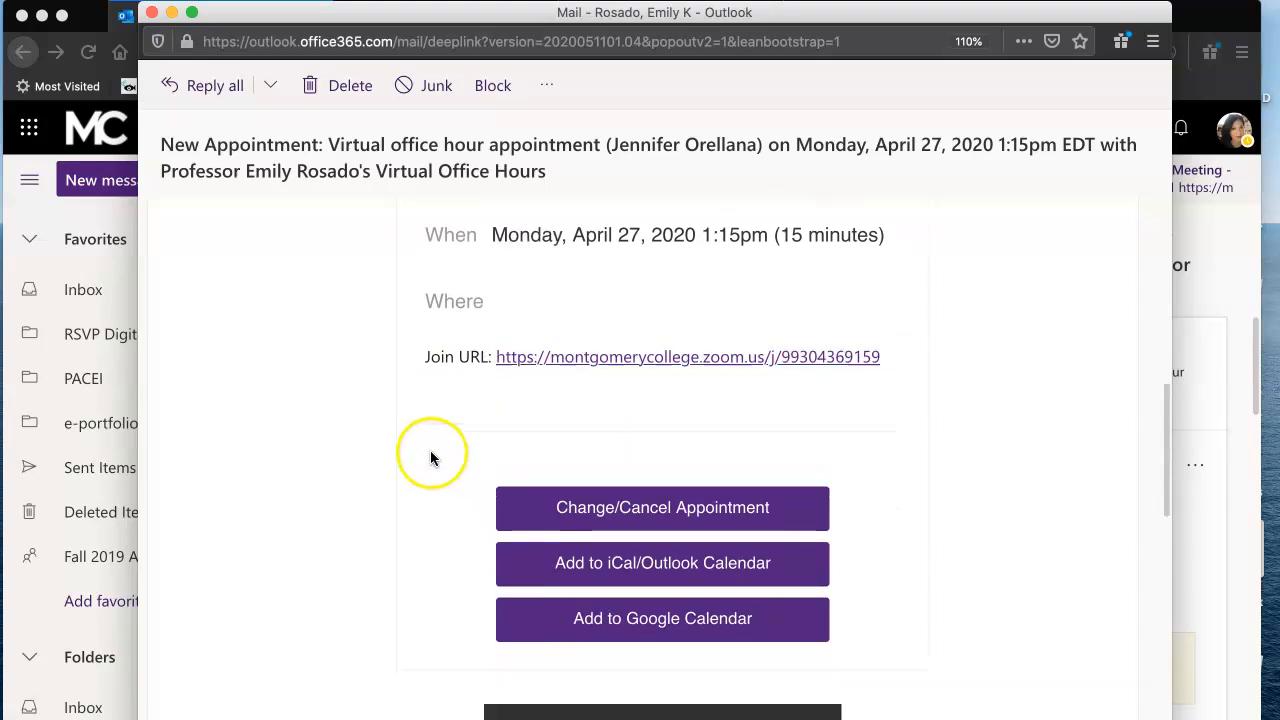
# - Examine the client's answer to "What would you like to discuss?" at the end of the email
pyautogui.scroll(-5, 431, 458)
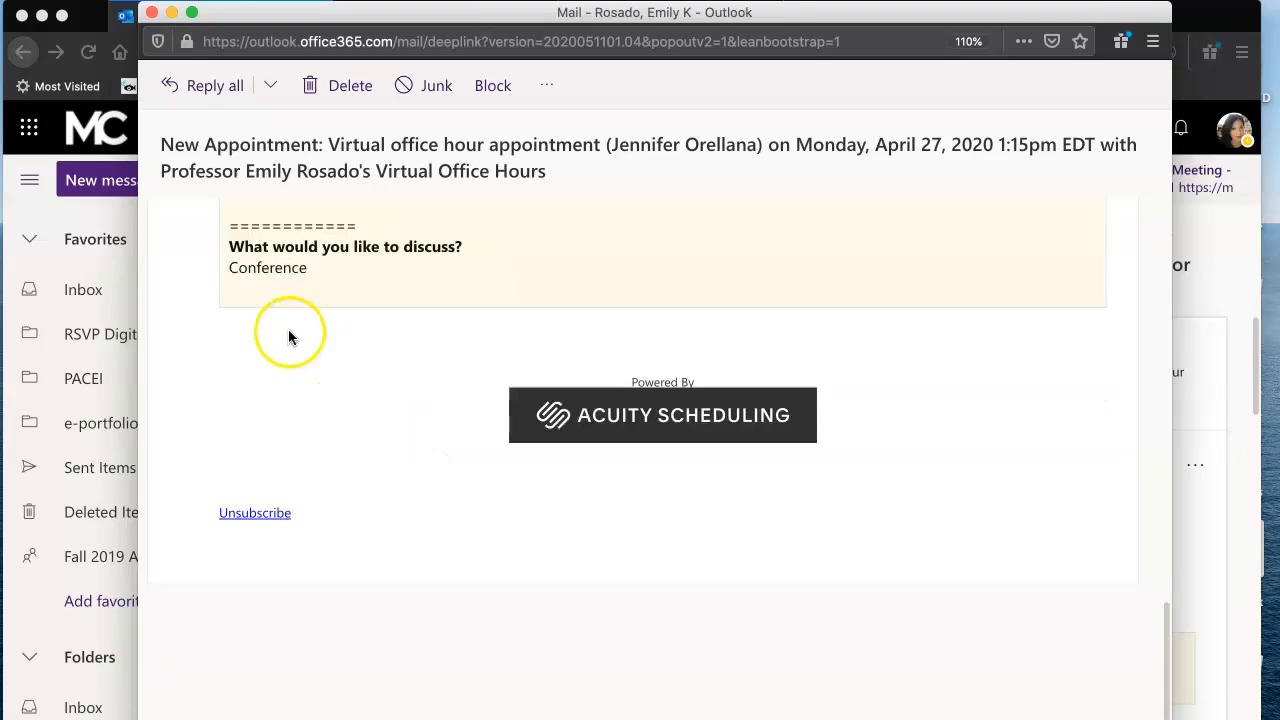
pyautogui.doubleClick(309, 267)
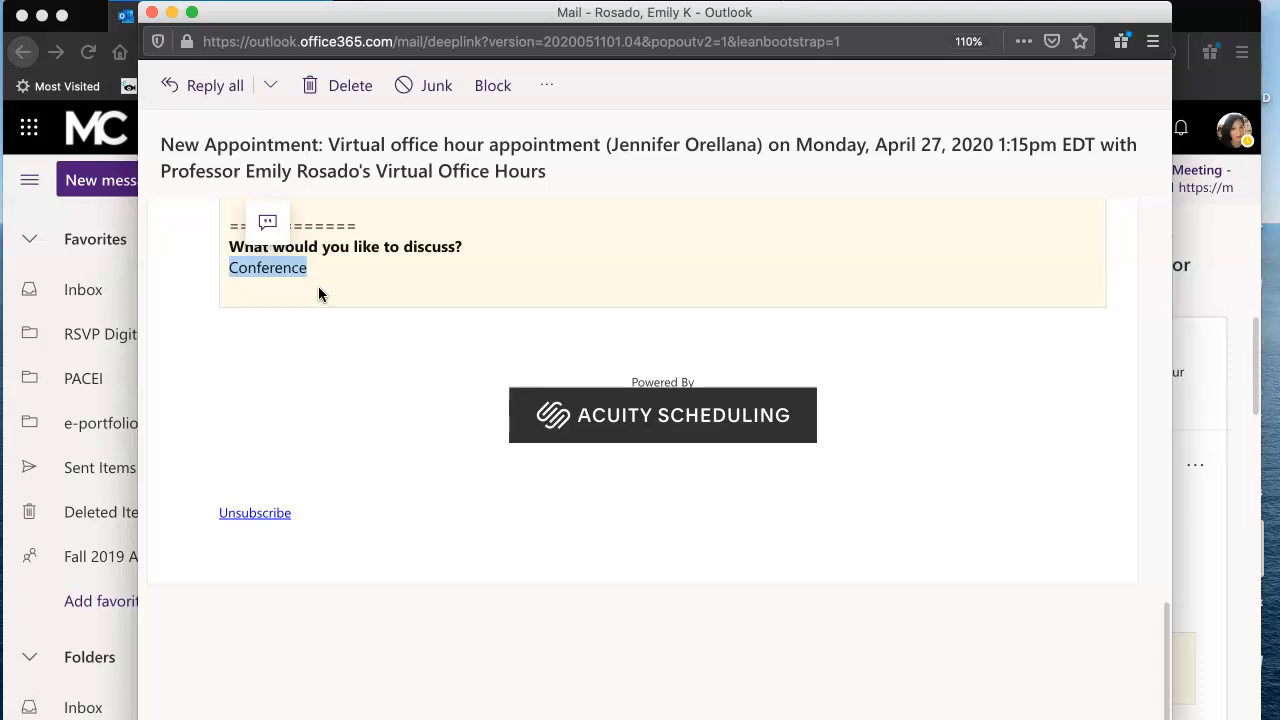
pyautogui.click(286, 288)
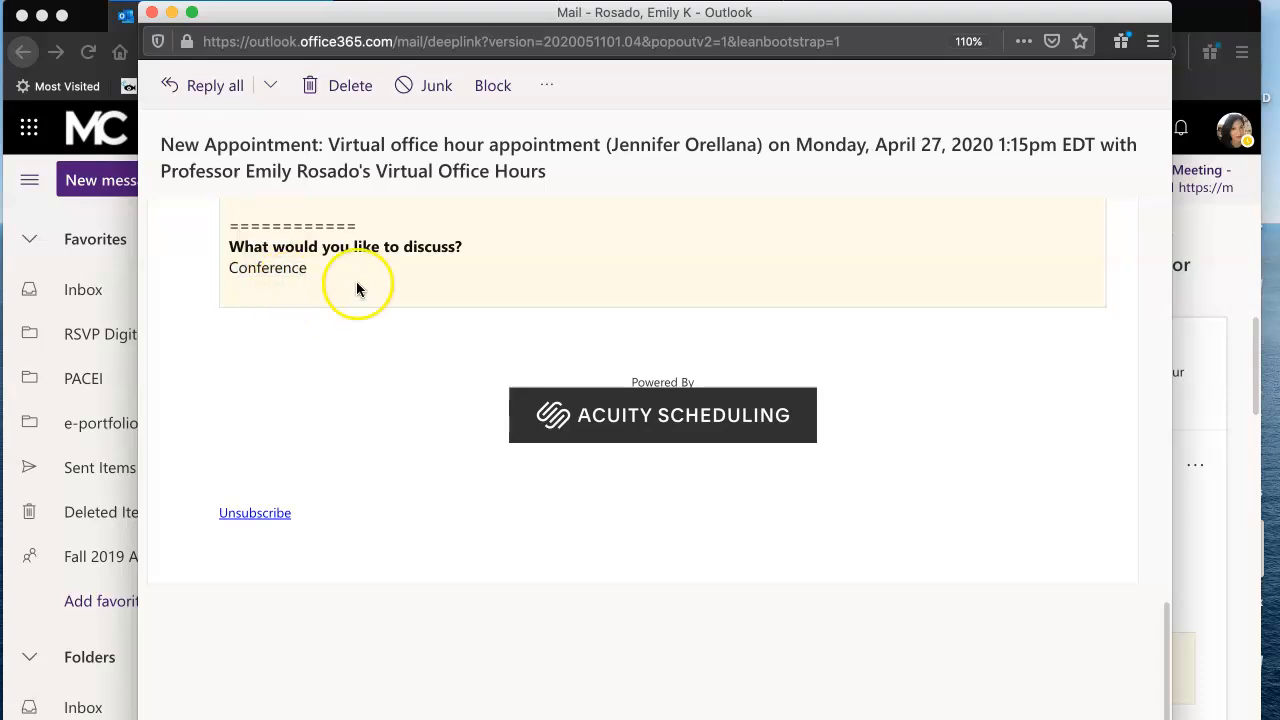